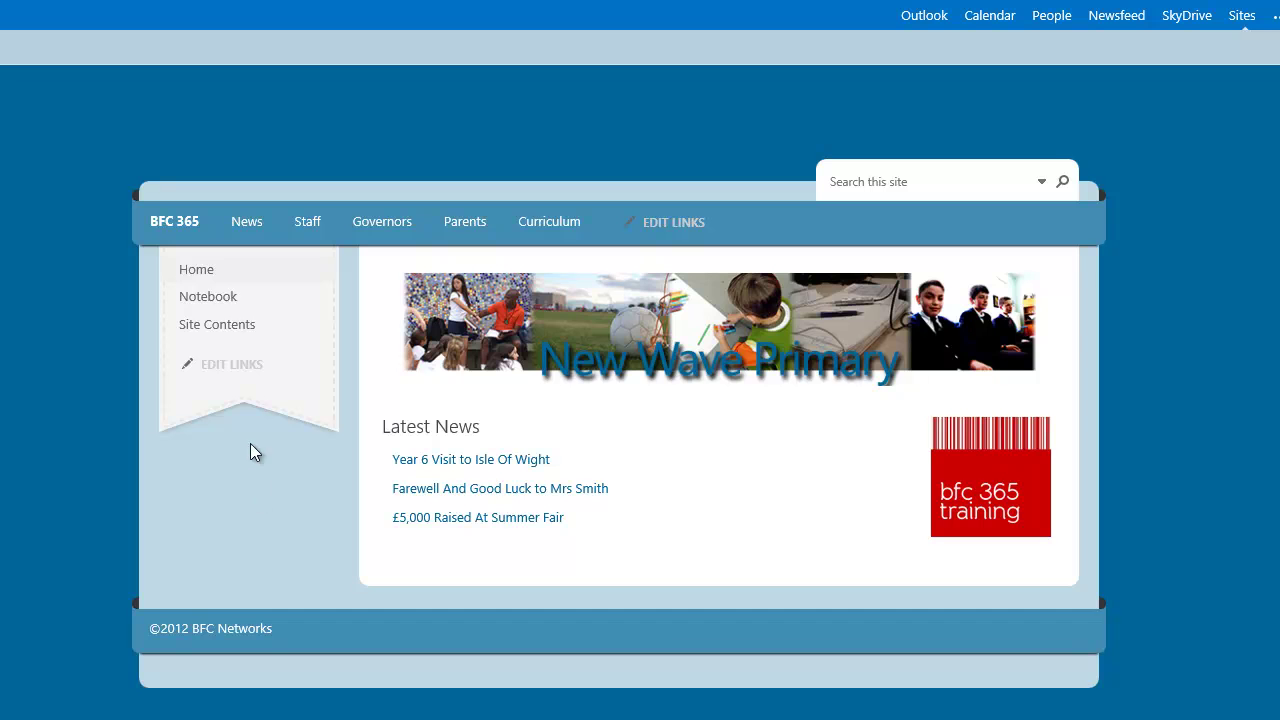
# Step: Start a new Colour list item titled 'My Colour Scheme'
pyautogui.click(248, 340)
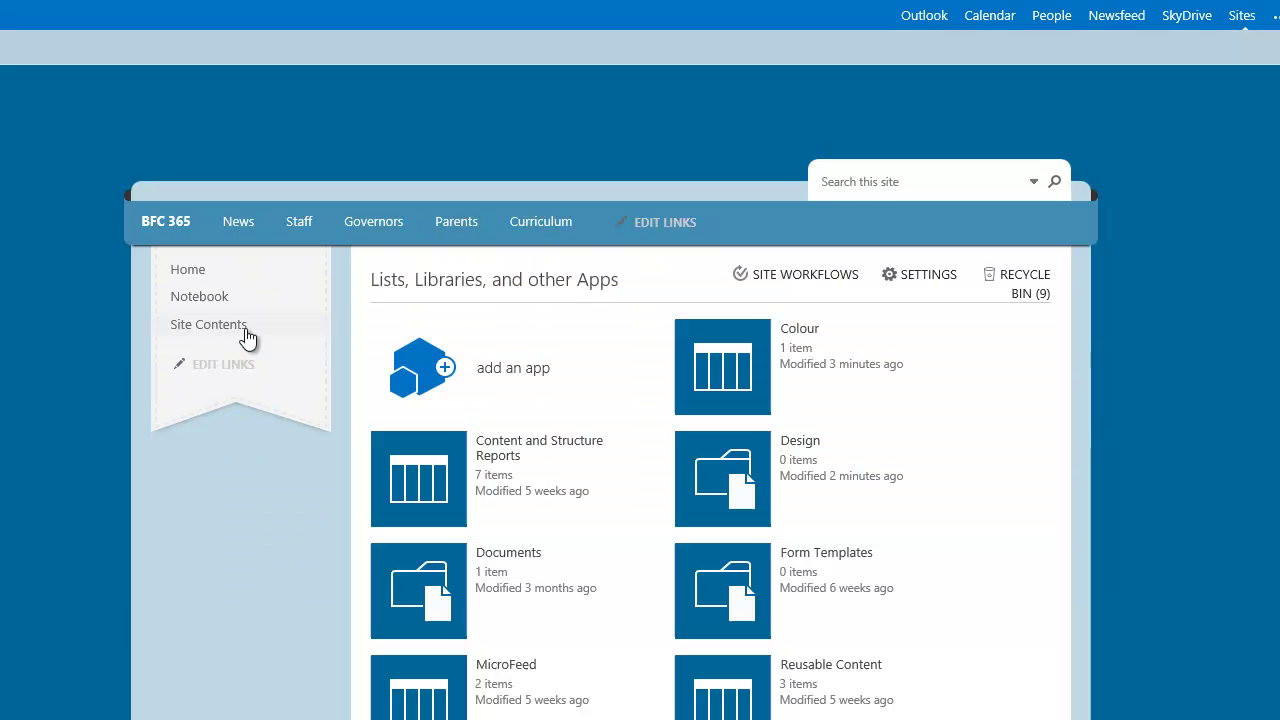
pyautogui.click(737, 380)
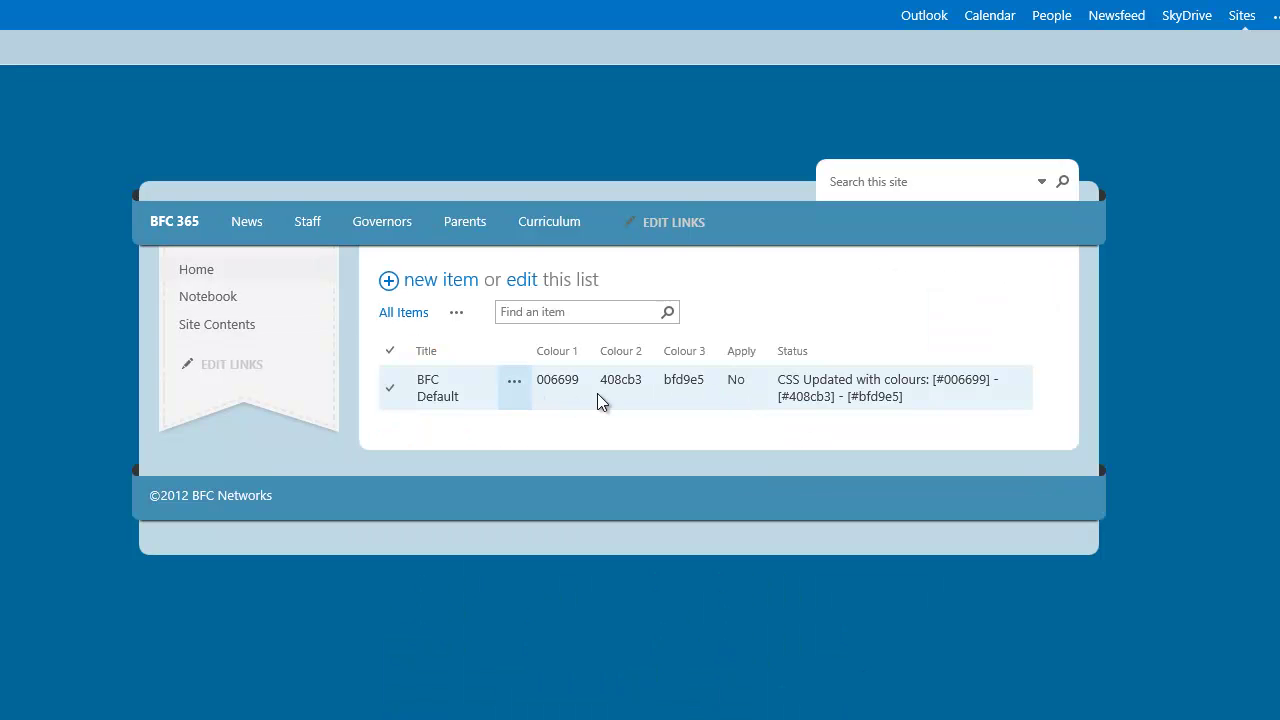
pyautogui.click(430, 297)
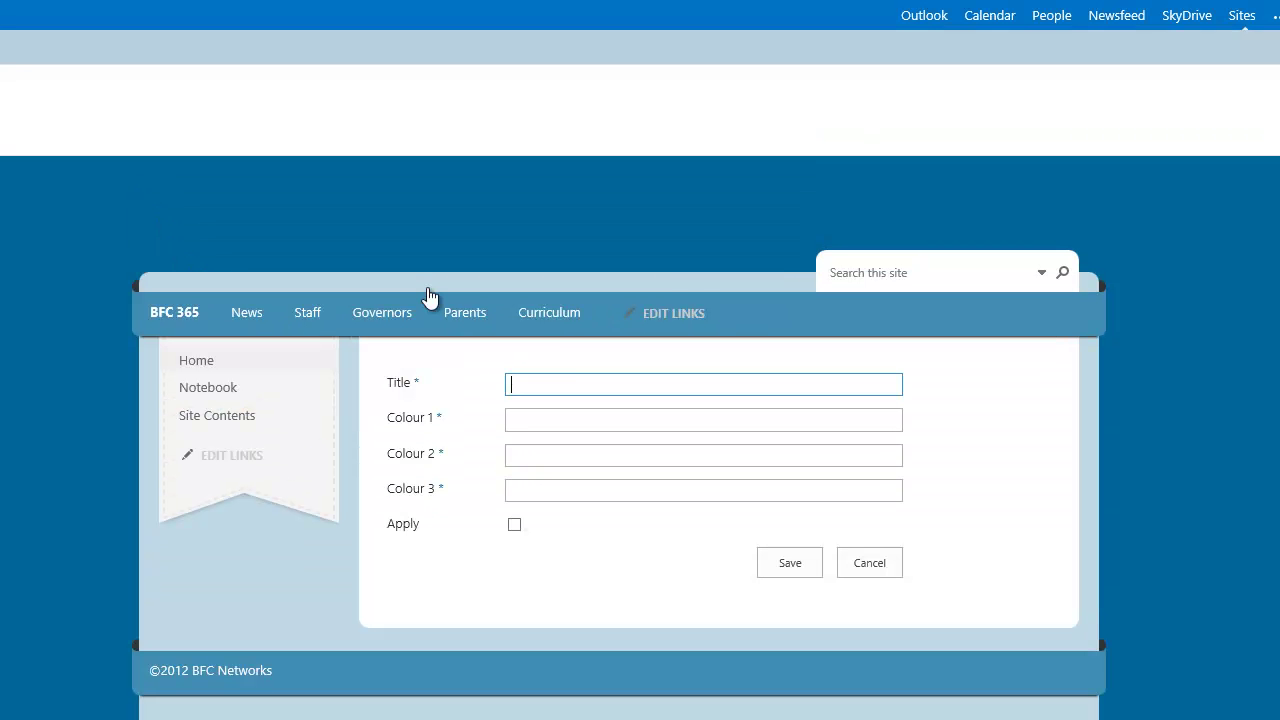
pyautogui.write('My Colour Scheme')
# Step: Pick Colour 1 1c11ed, Colour 2 0f7807 and Colour 3 07b335 with the colour pickers
pyautogui.click(562, 420)
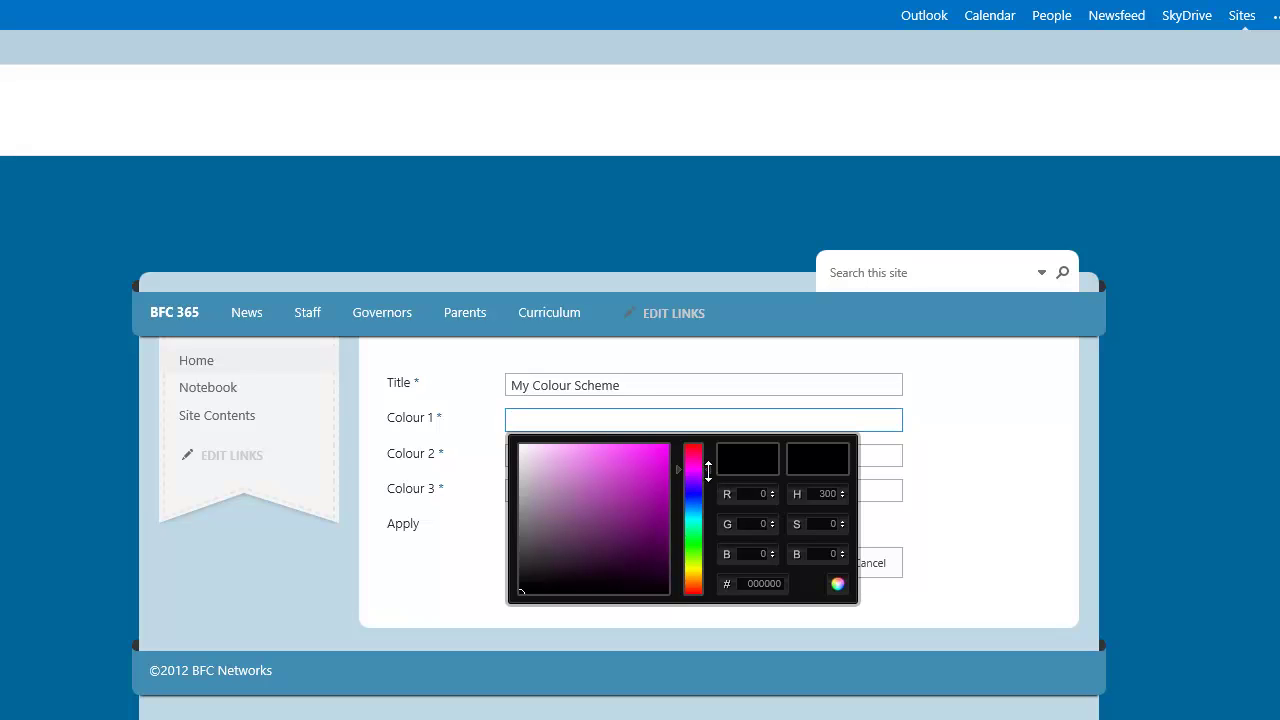
pyautogui.moveTo(707, 470); pyautogui.dragTo(709, 493)
pyautogui.moveTo(633, 525); pyautogui.dragTo(658, 455)
pyautogui.click(838, 584)
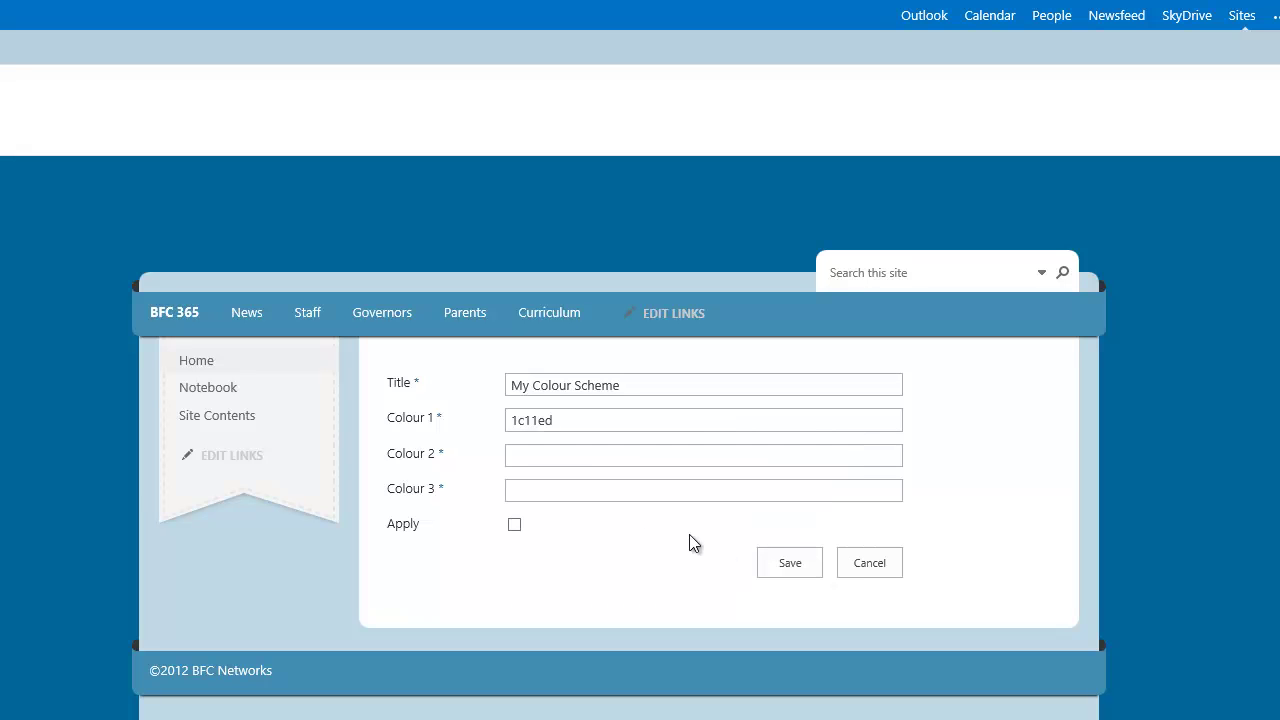
pyautogui.click(555, 462)
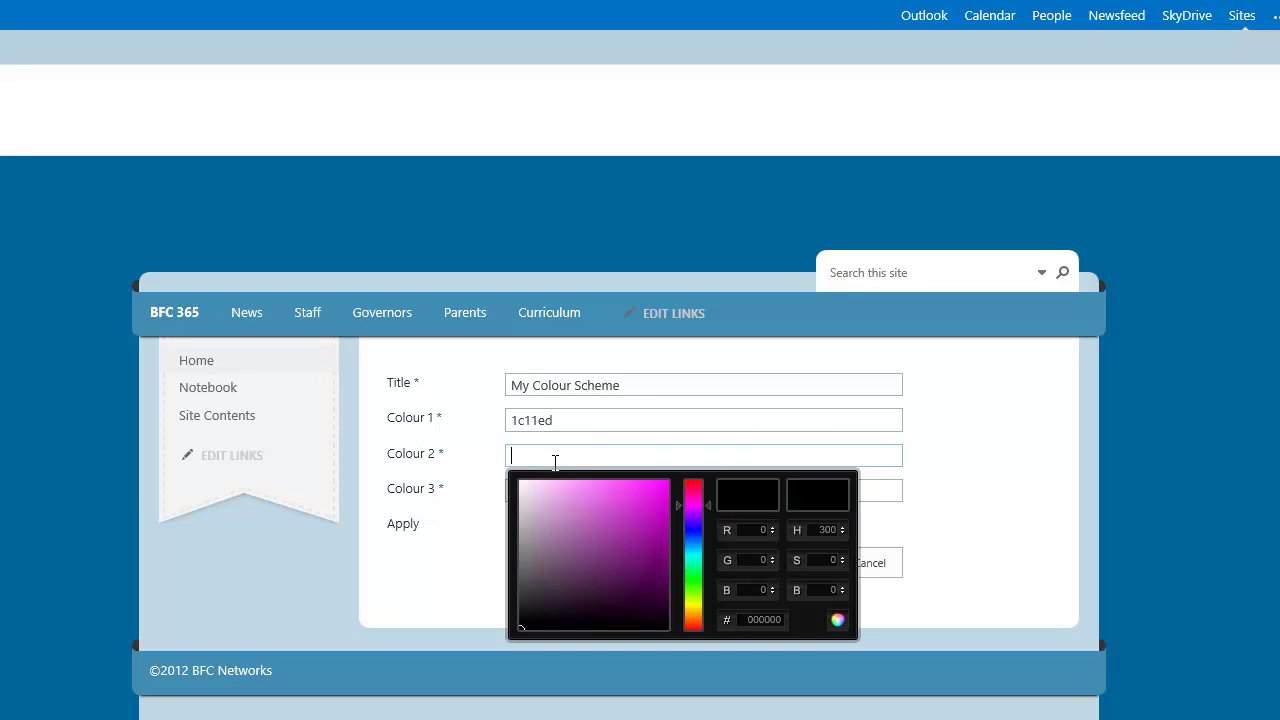
pyautogui.moveTo(709, 505); pyautogui.dragTo(713, 582)
pyautogui.moveTo(634, 597)
pyautogui.mouseDown()
pyautogui.moveTo(655, 540)
pyautogui.moveTo(660, 560)
pyautogui.mouseUp()
pyautogui.click(838, 622)
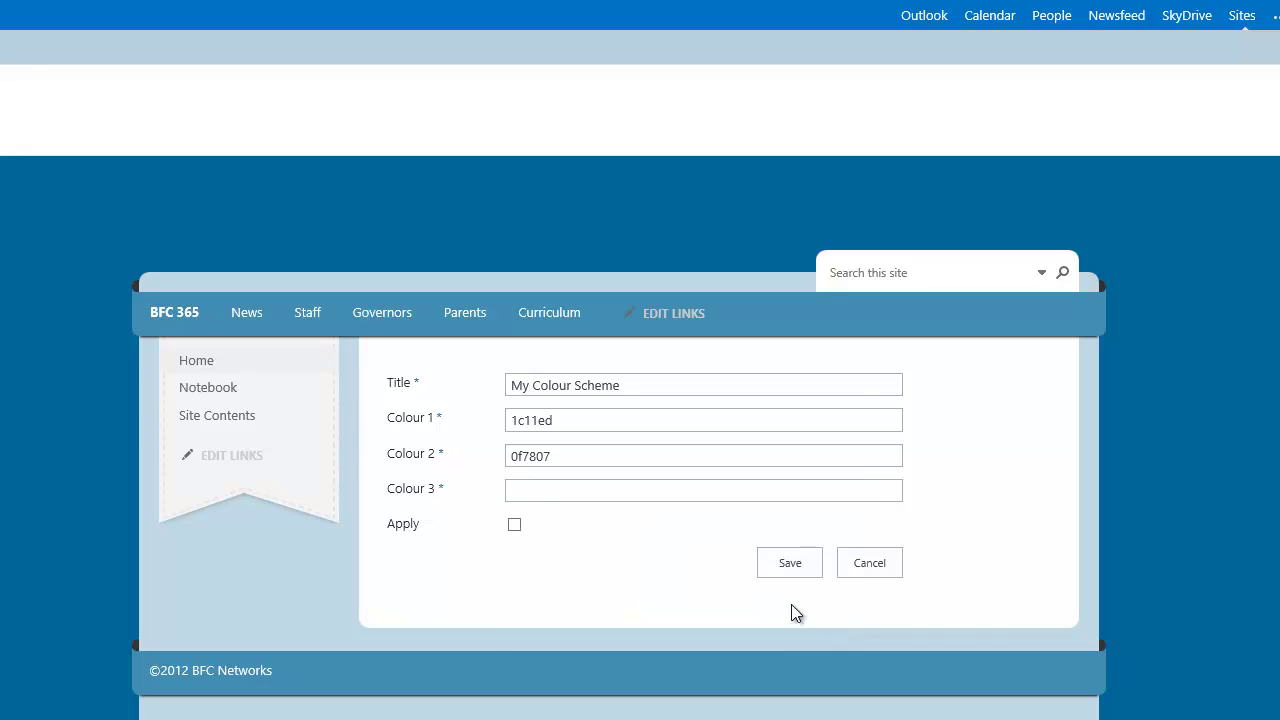
pyautogui.click(543, 489)
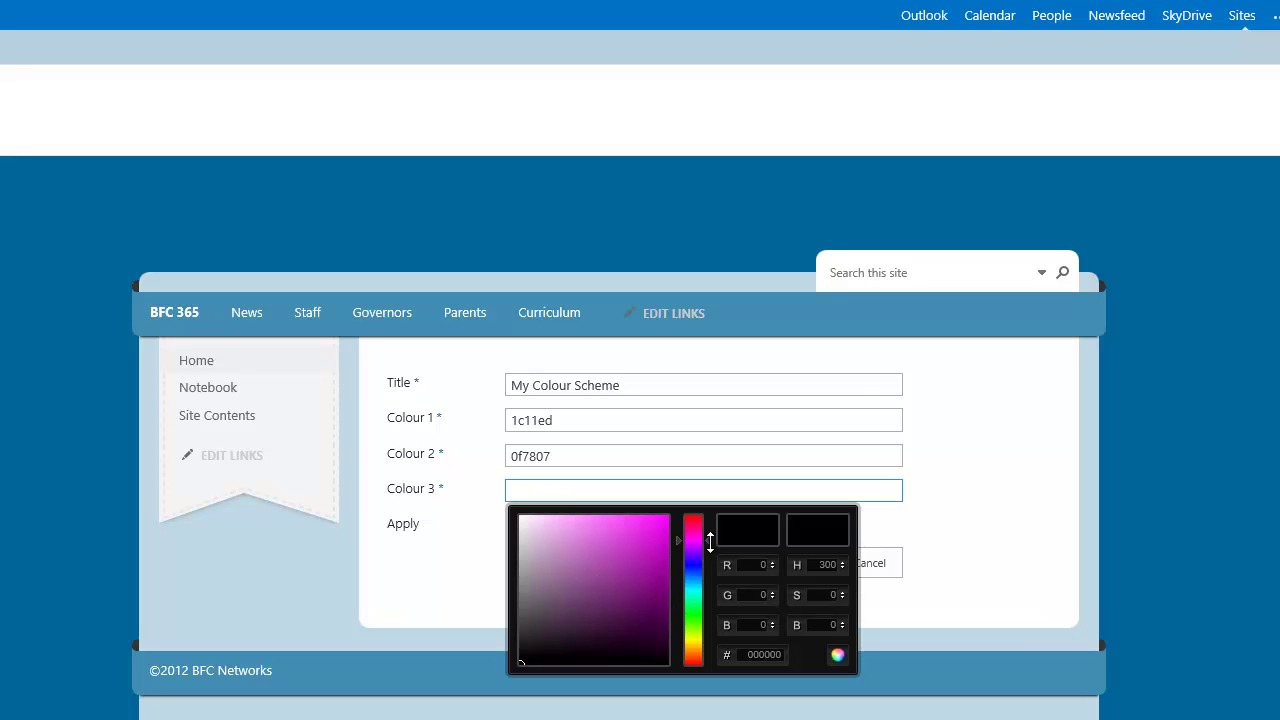
pyautogui.moveTo(709, 540); pyautogui.dragTo(664, 561)
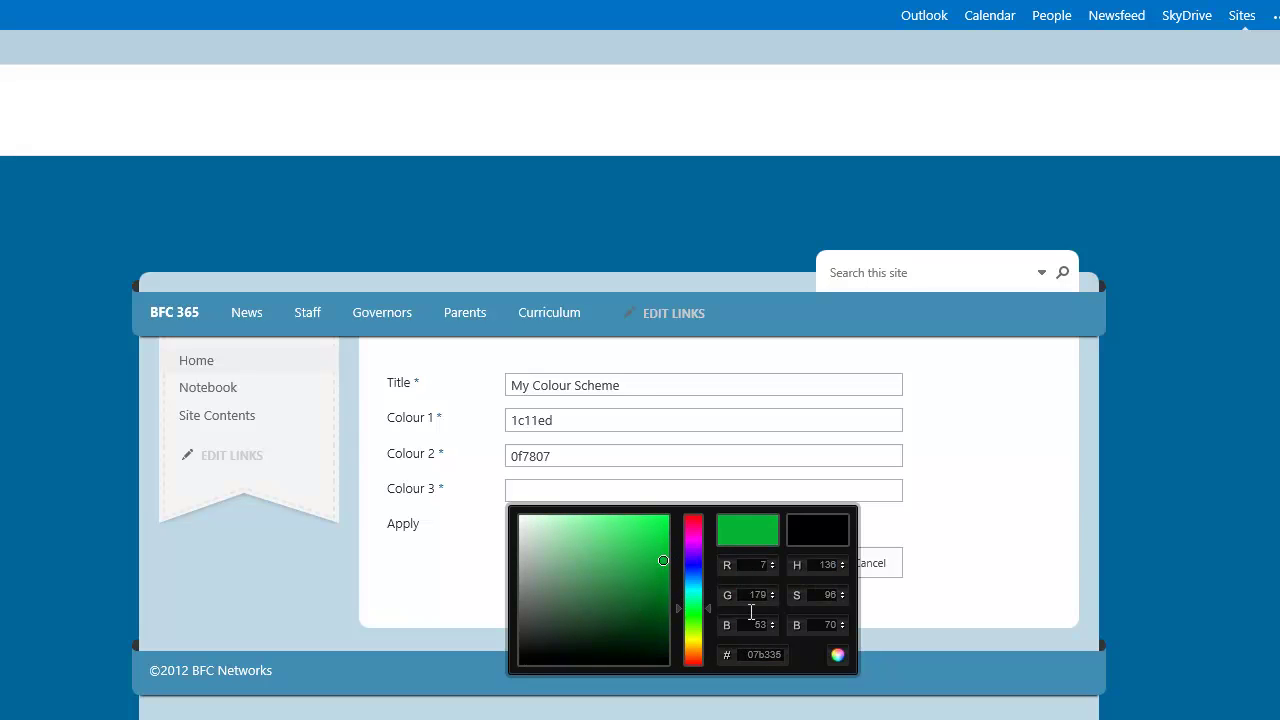
pyautogui.click(837, 655)
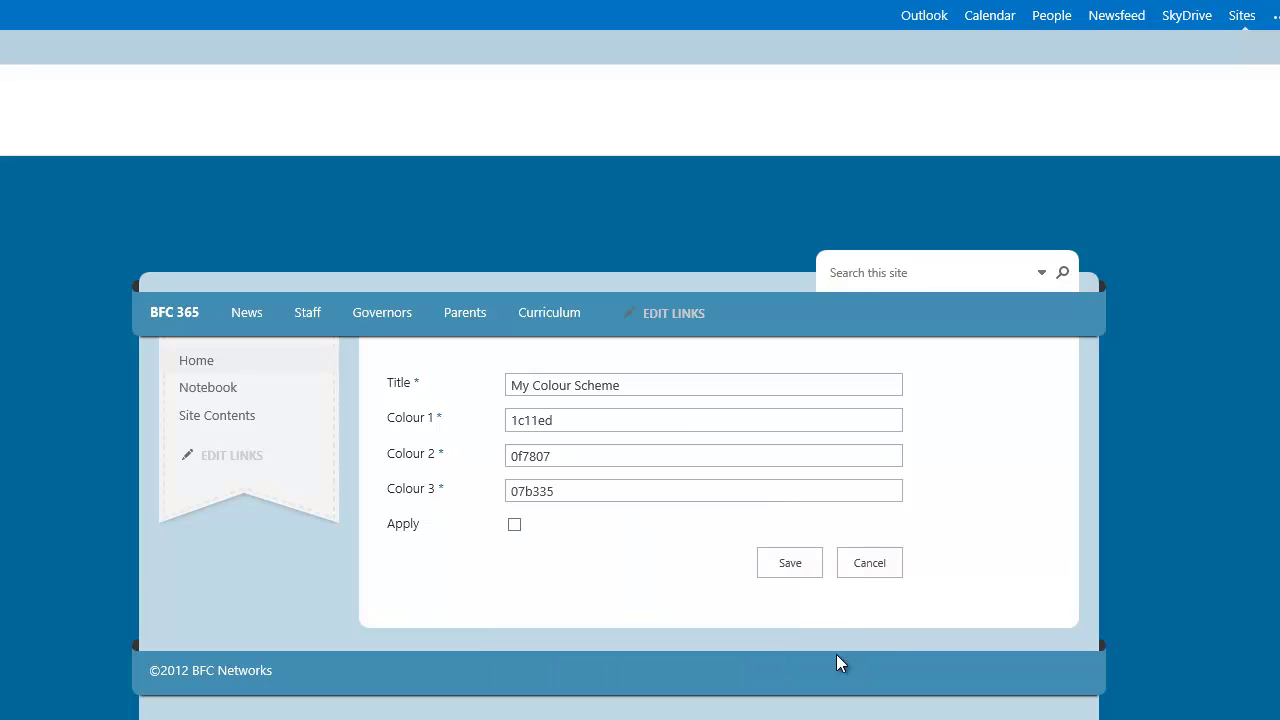
# Step: Save My Colour Scheme with Apply ticked, then open the Design library from Site Contents
pyautogui.click(515, 525)
pyautogui.click(790, 563)
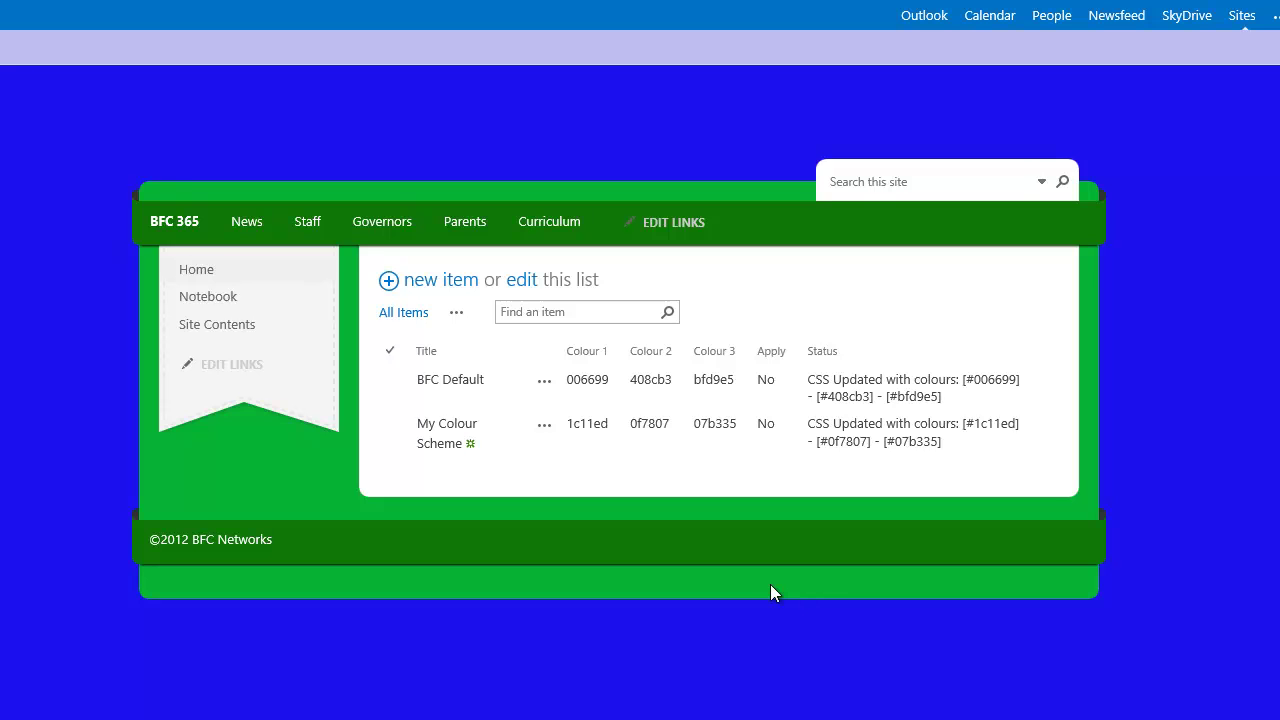
pyautogui.click(241, 338)
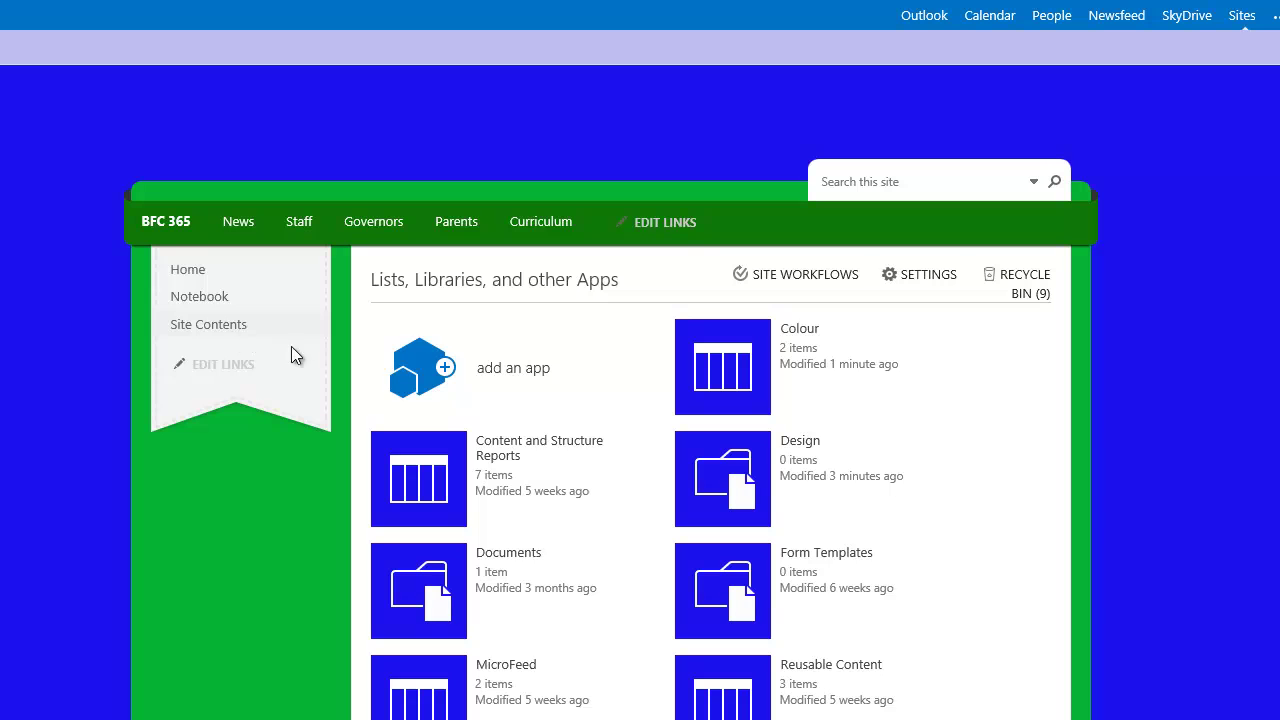
pyautogui.click(740, 485)
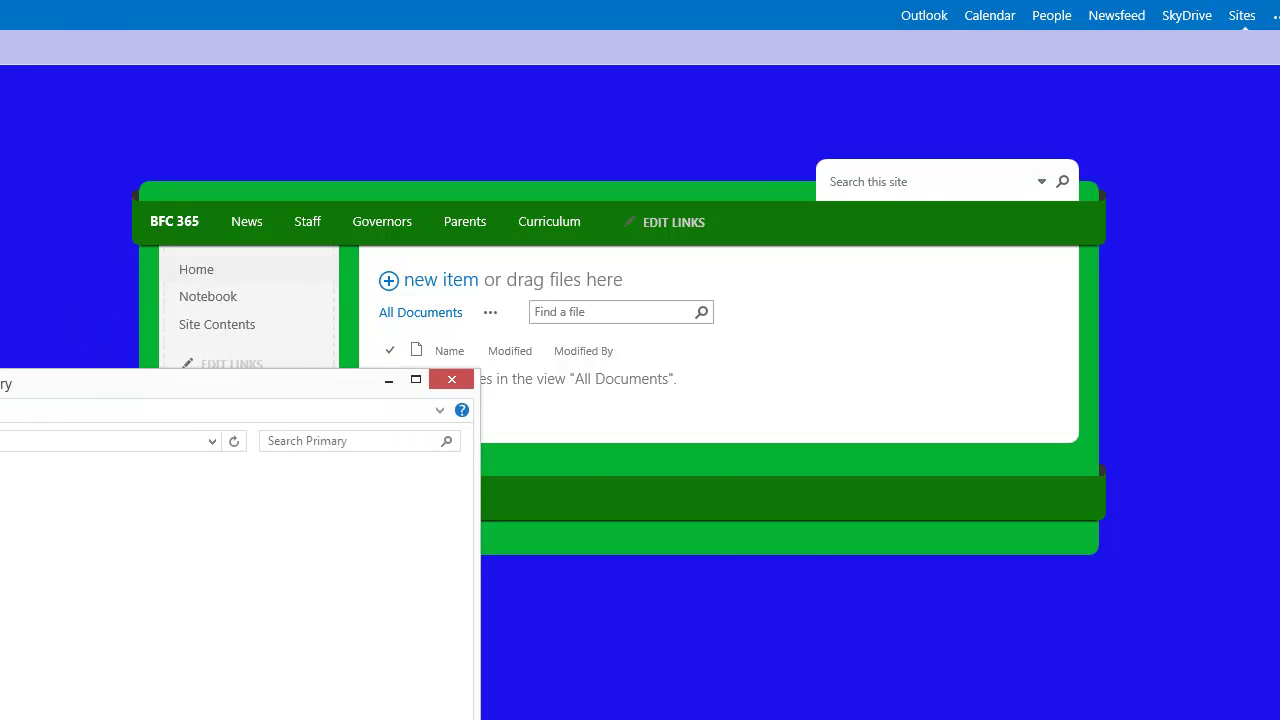
# Step: Drag the cartoon image from the Primary folder into the Design library as the background
pyautogui.moveTo(0, 374); pyautogui.dragTo(358, 578)
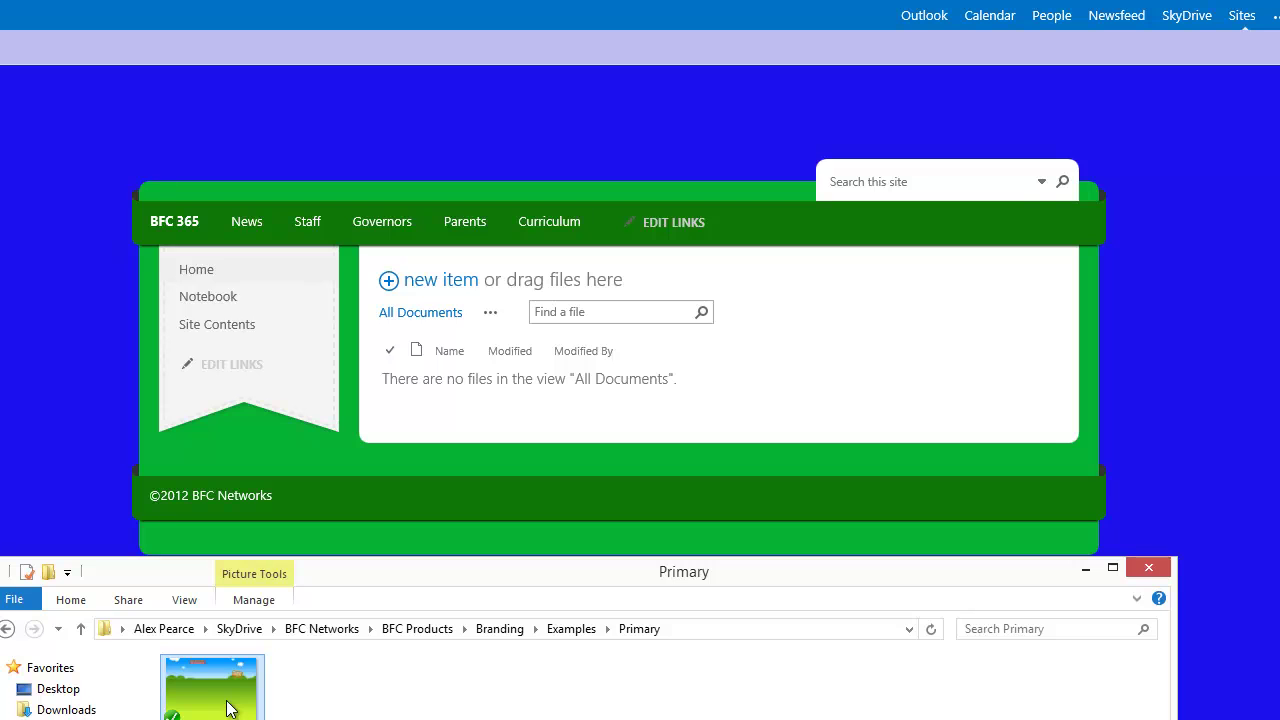
pyautogui.moveTo(232, 708); pyautogui.dragTo(538, 473)
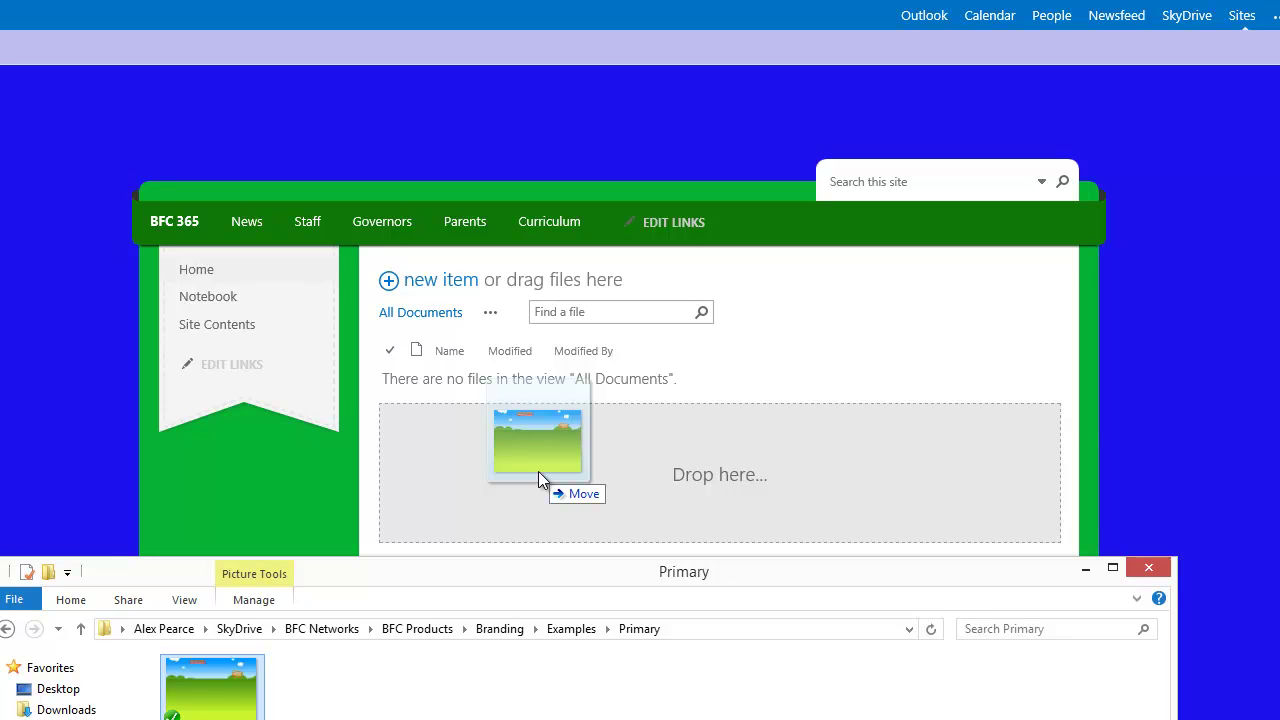
pyautogui.moveTo(538, 473); pyautogui.dragTo(538, 473)
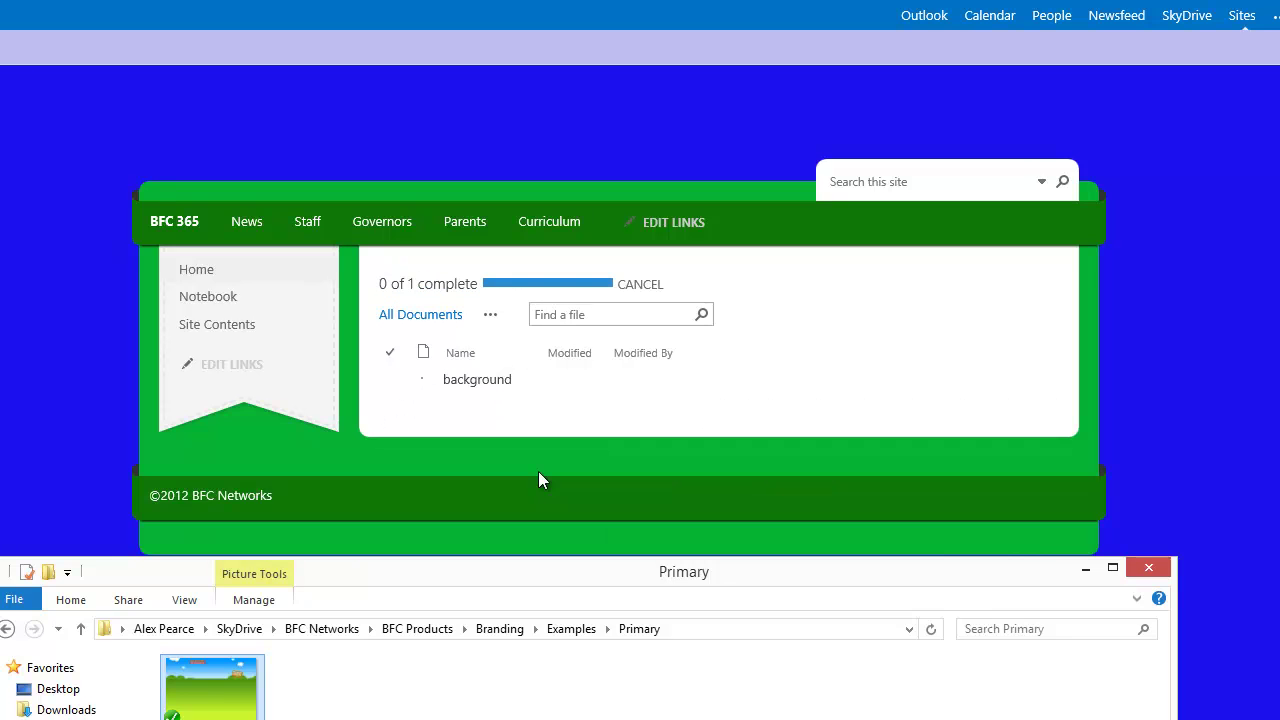
pyautogui.click(0, 432)
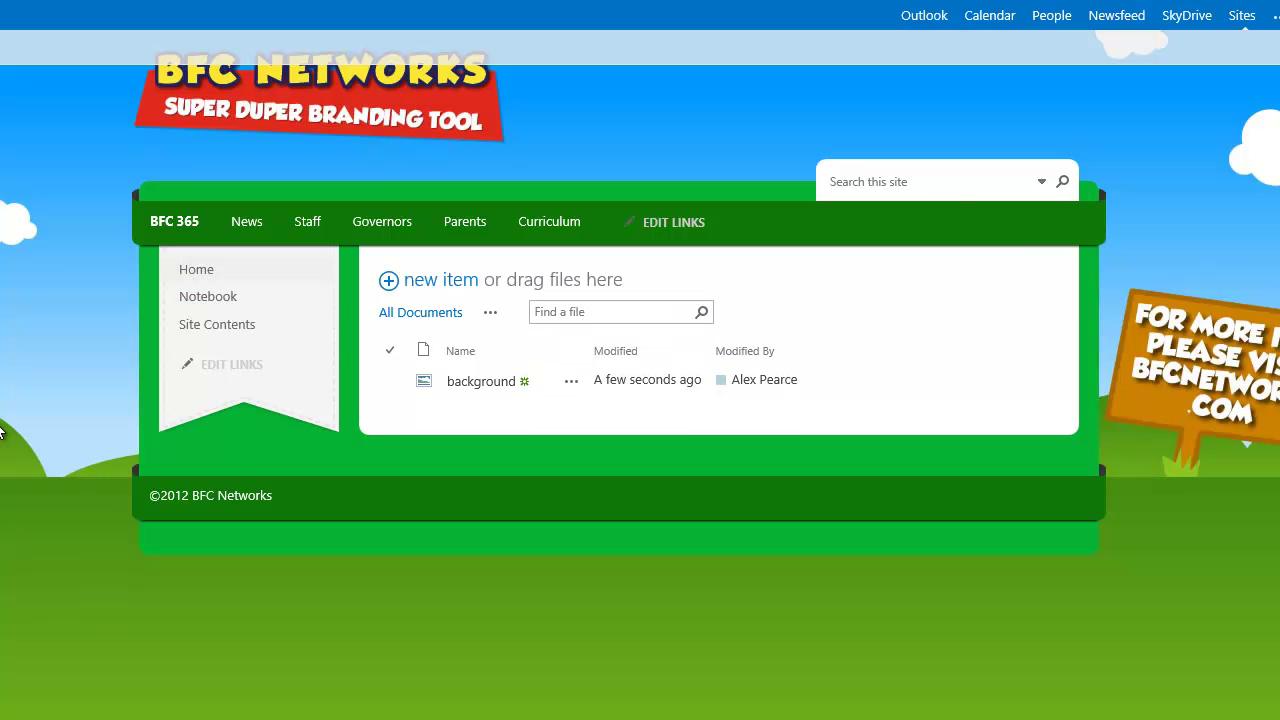
# Step: Return to the BFC 365 home page to reach the New Wave Academy site
pyautogui.click(184, 229)
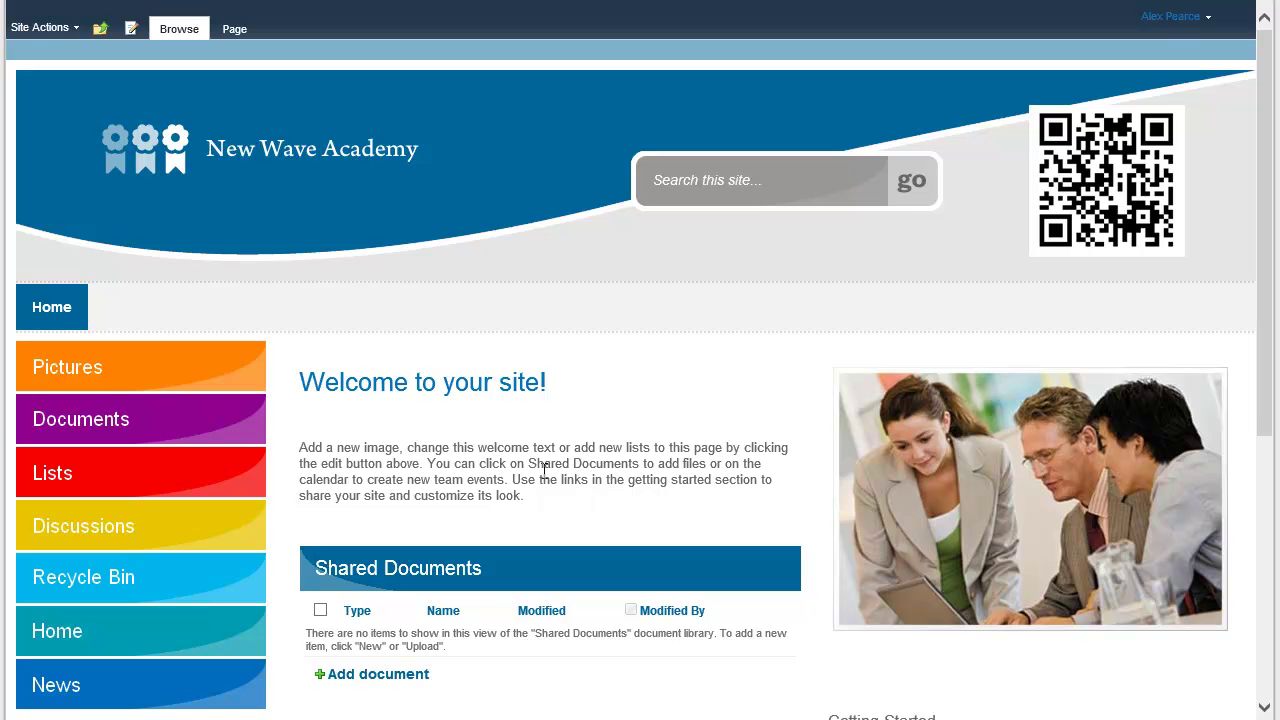
# Step: Open the Colour list through View All Site Content and start a new item
pyautogui.click(72, 33)
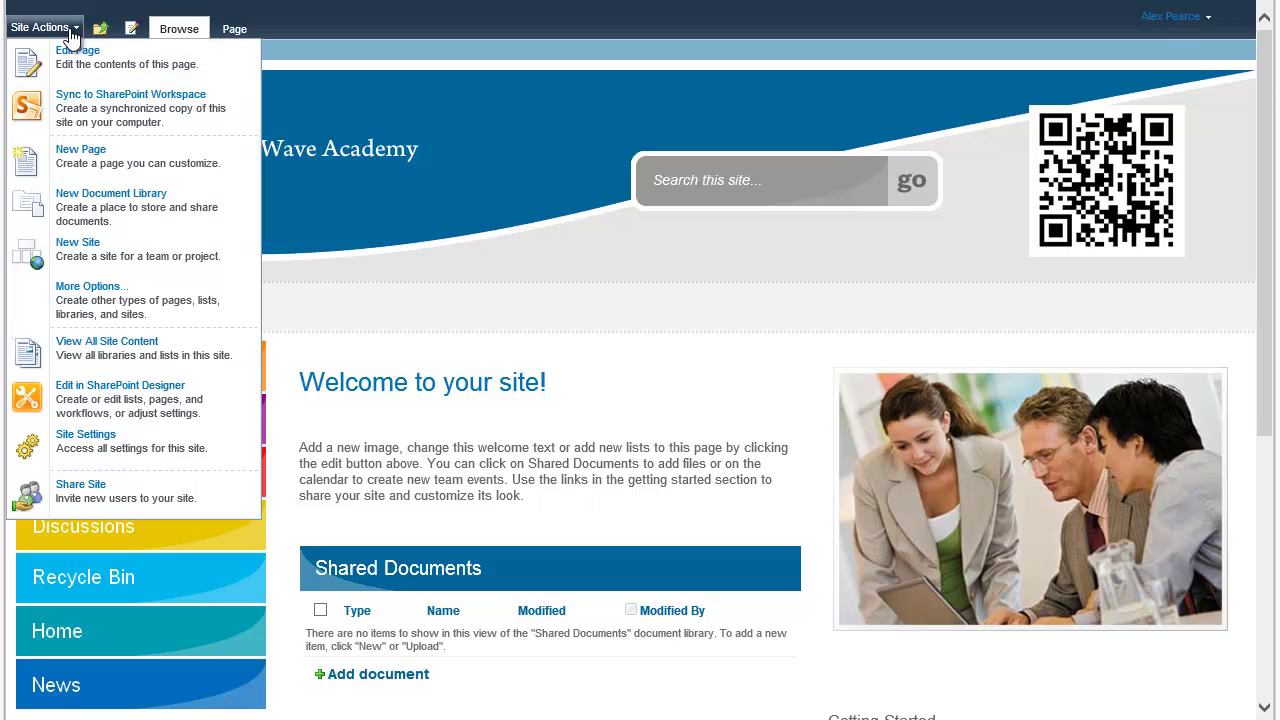
pyautogui.click(138, 350)
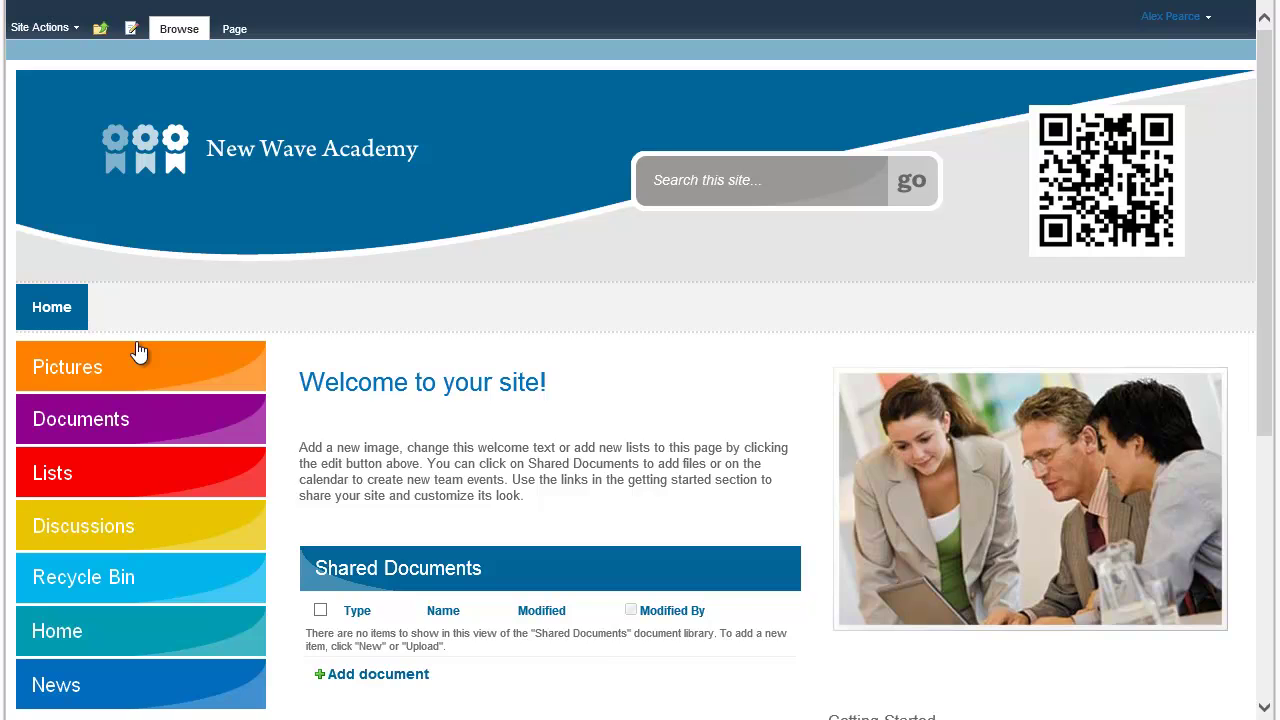
pyautogui.scroll(-5, 514, 480)
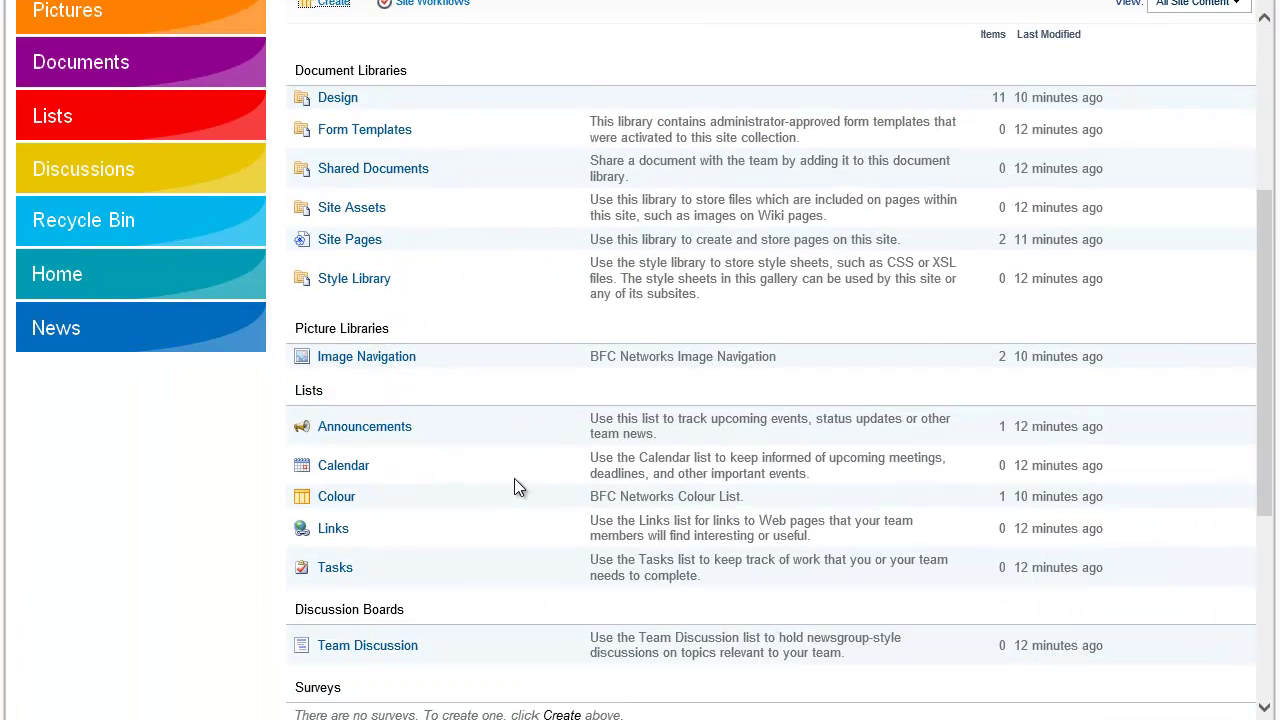
pyautogui.click(336, 414)
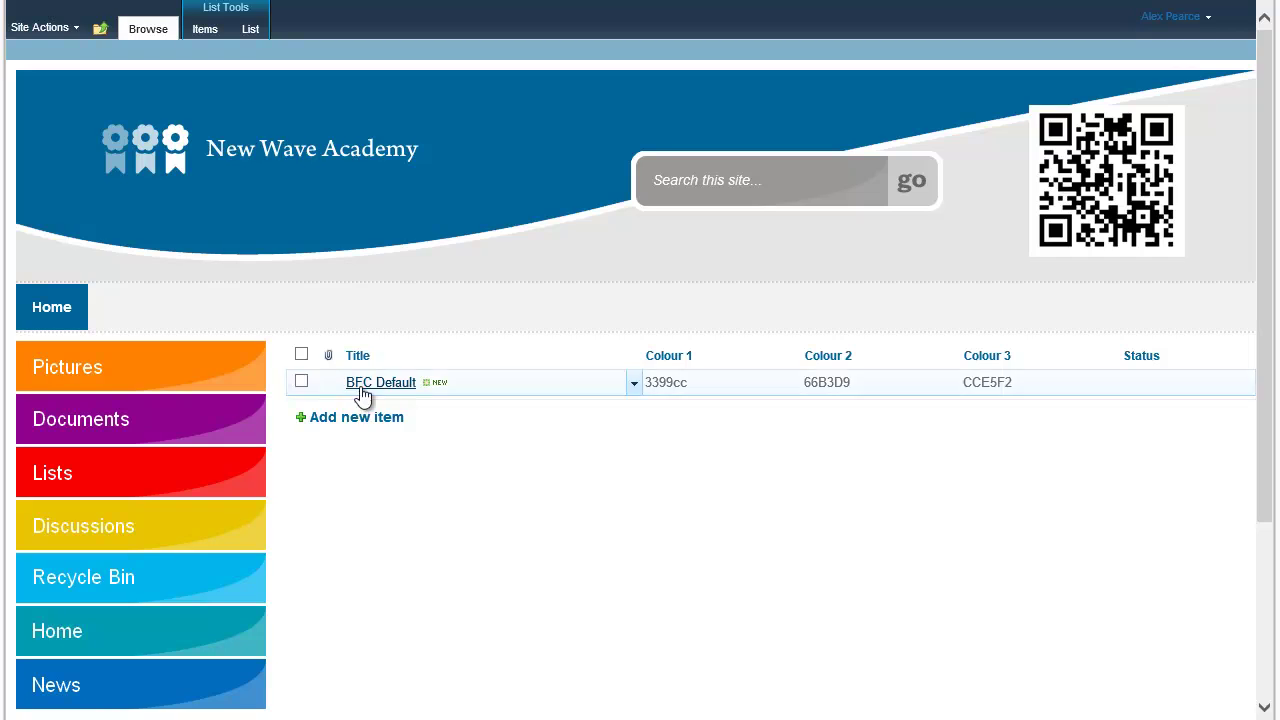
pyautogui.click(357, 417)
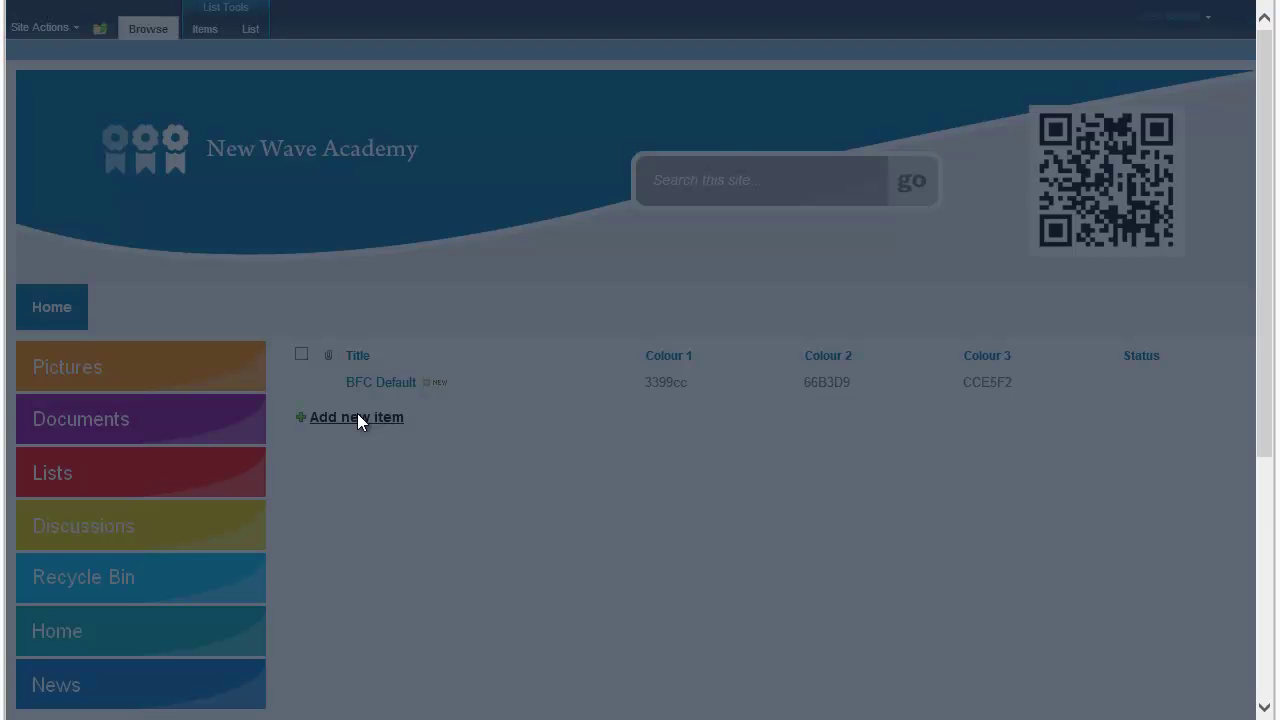
# Step: Enter title 'My Colour Scheme' with colours 99cc33, cce599 and cccccc
pyautogui.write('My C')
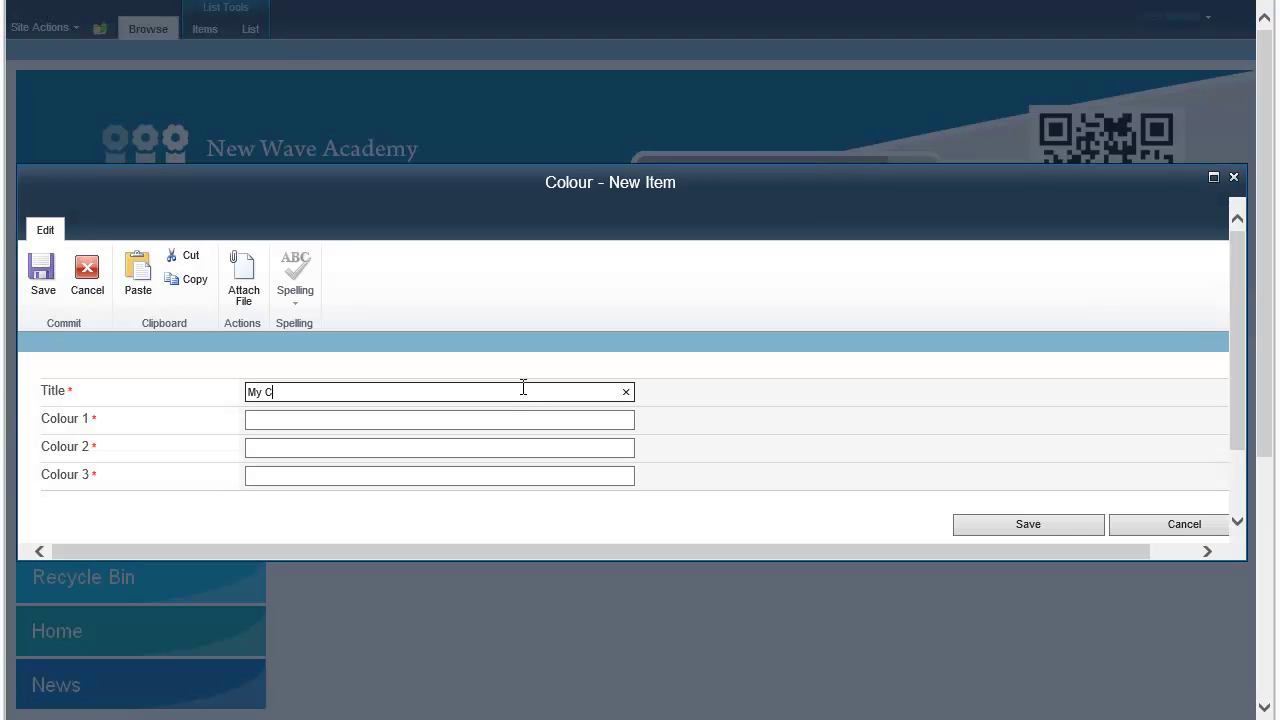
pyautogui.write('olour Scheme')
pyautogui.press('Tab')
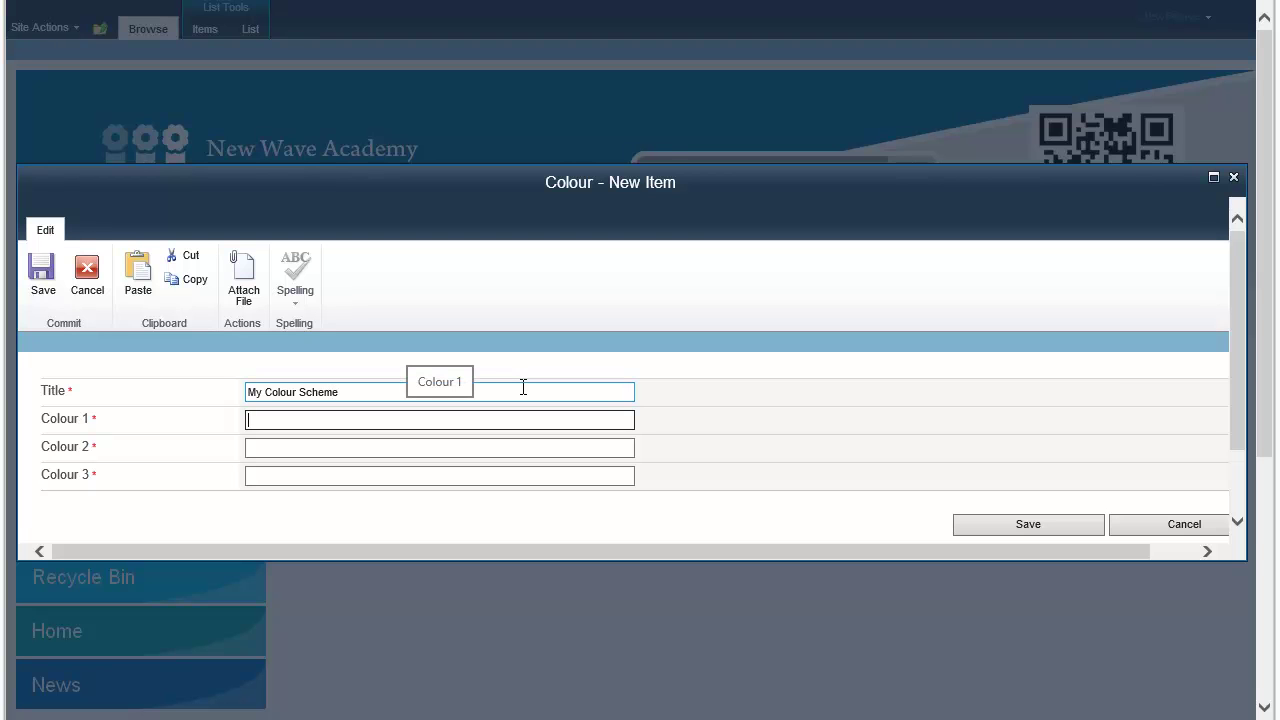
pyautogui.write('99')
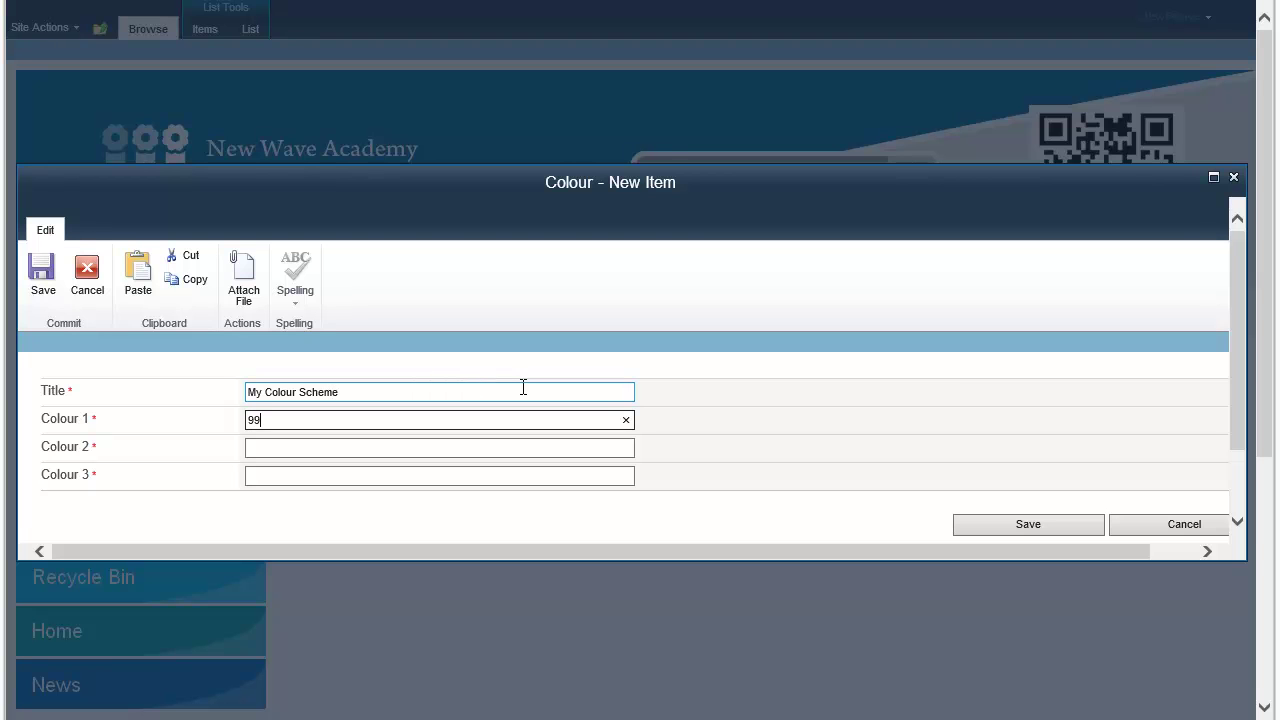
pyautogui.write('cc33')
pyautogui.press('Tab')
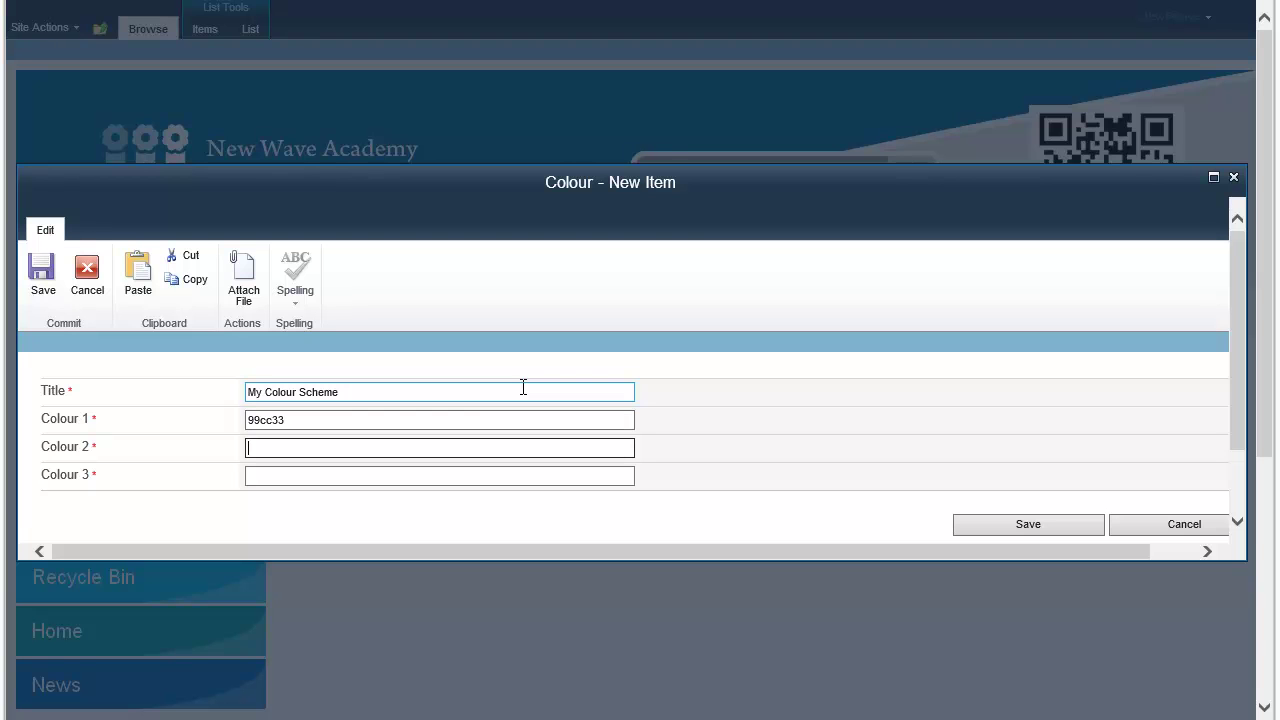
pyautogui.write('cce599')
pyautogui.press('Tab')
pyautogui.write('cccccc')
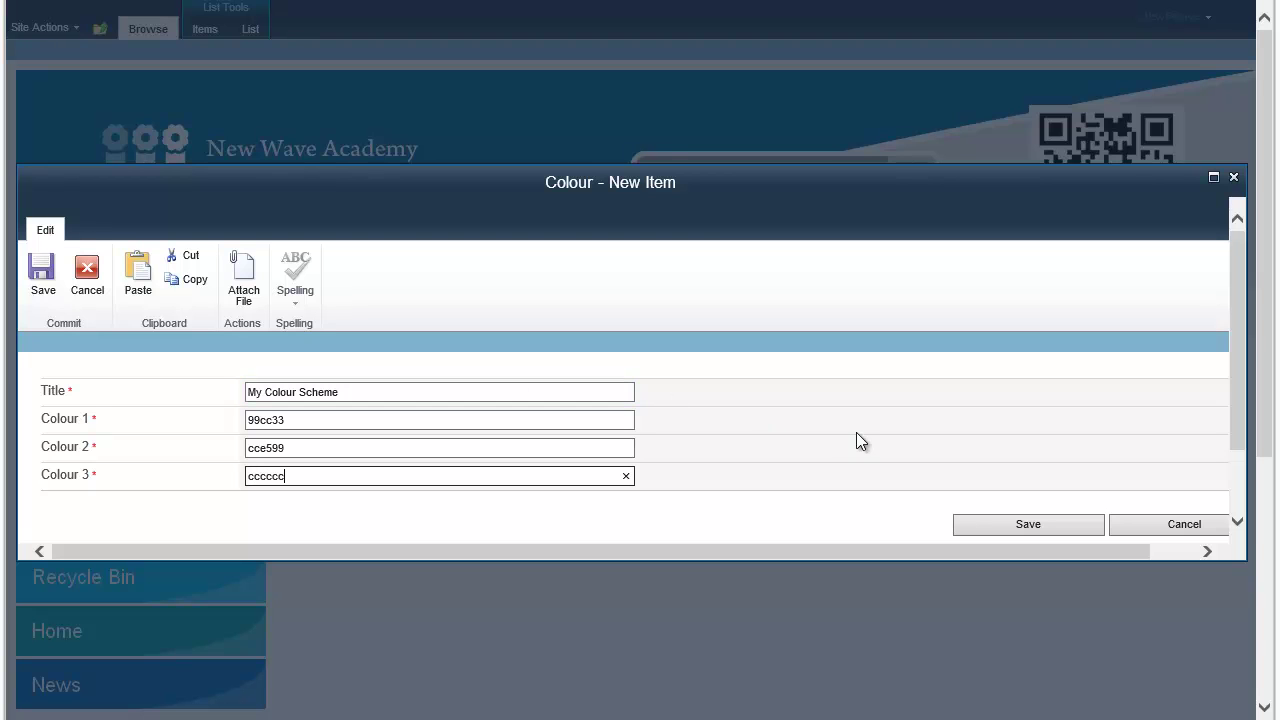
# Step: Save the colour item and reload the page so the green scheme shows
pyautogui.click(981, 524)
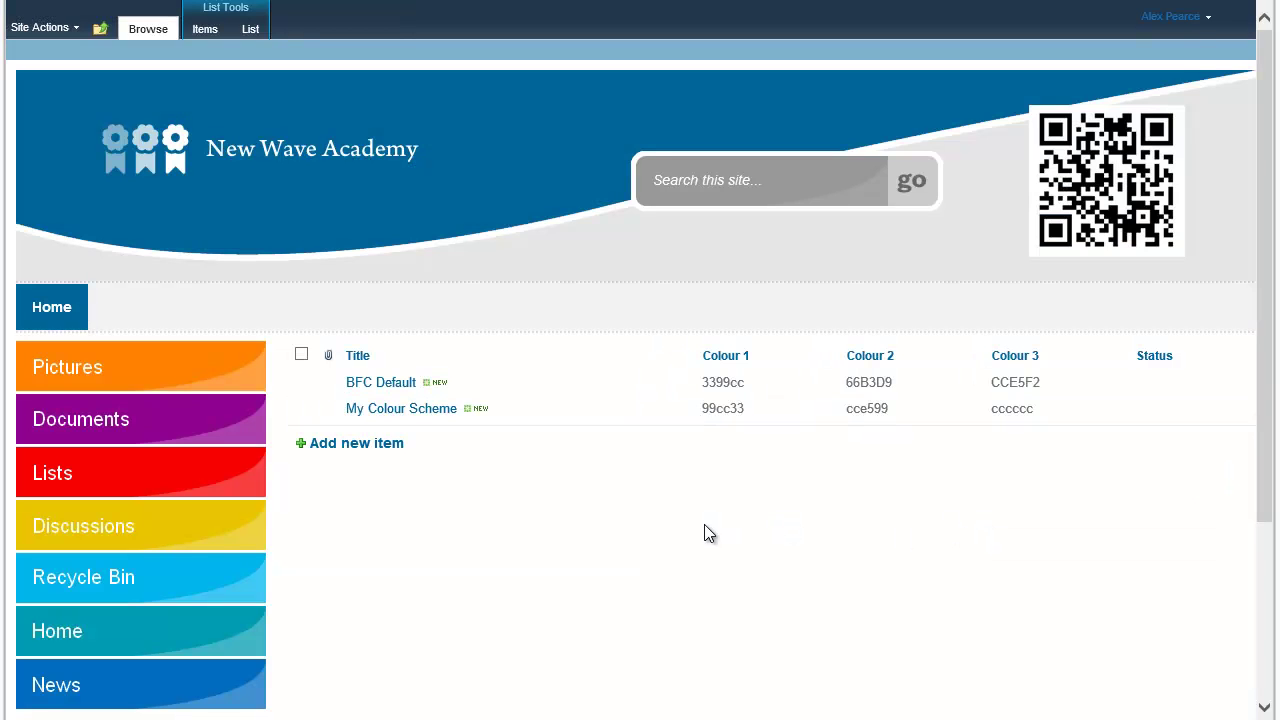
pyautogui.press('F5')
pyautogui.press('Return')
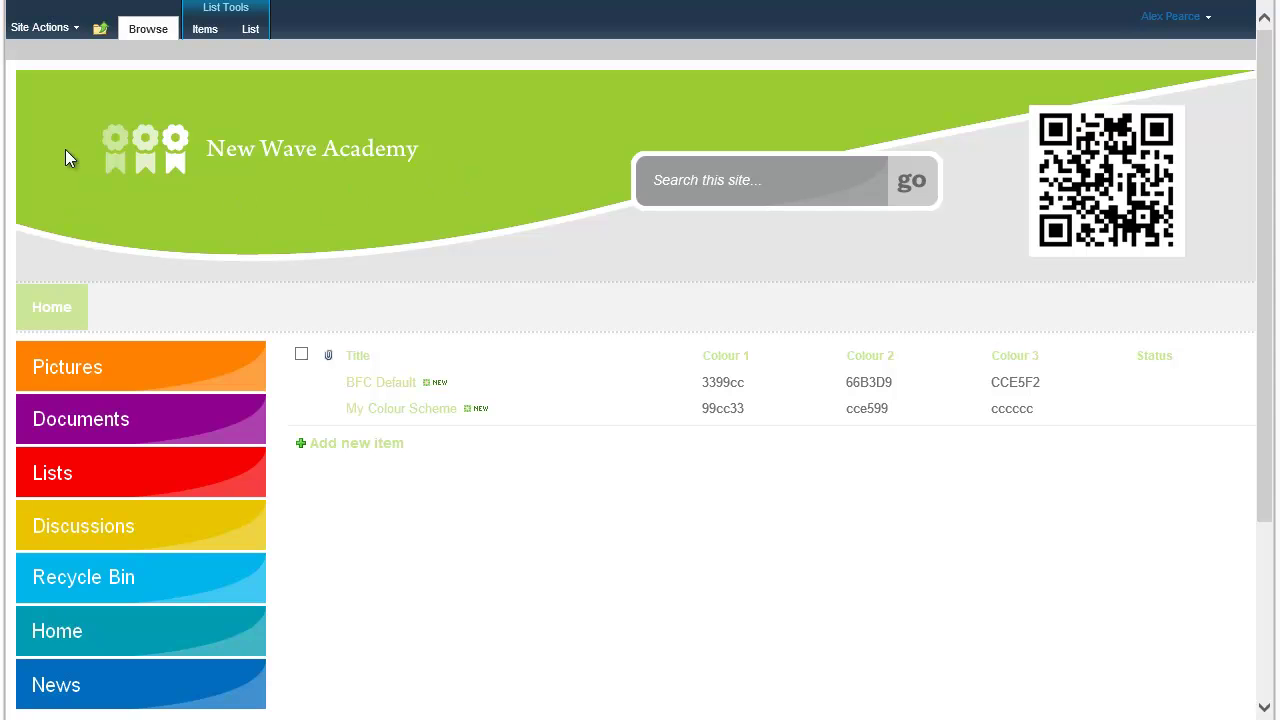
# Step: Go via Site Actions > View All Site Content to the Design library's folders and files
pyautogui.click(60, 30)
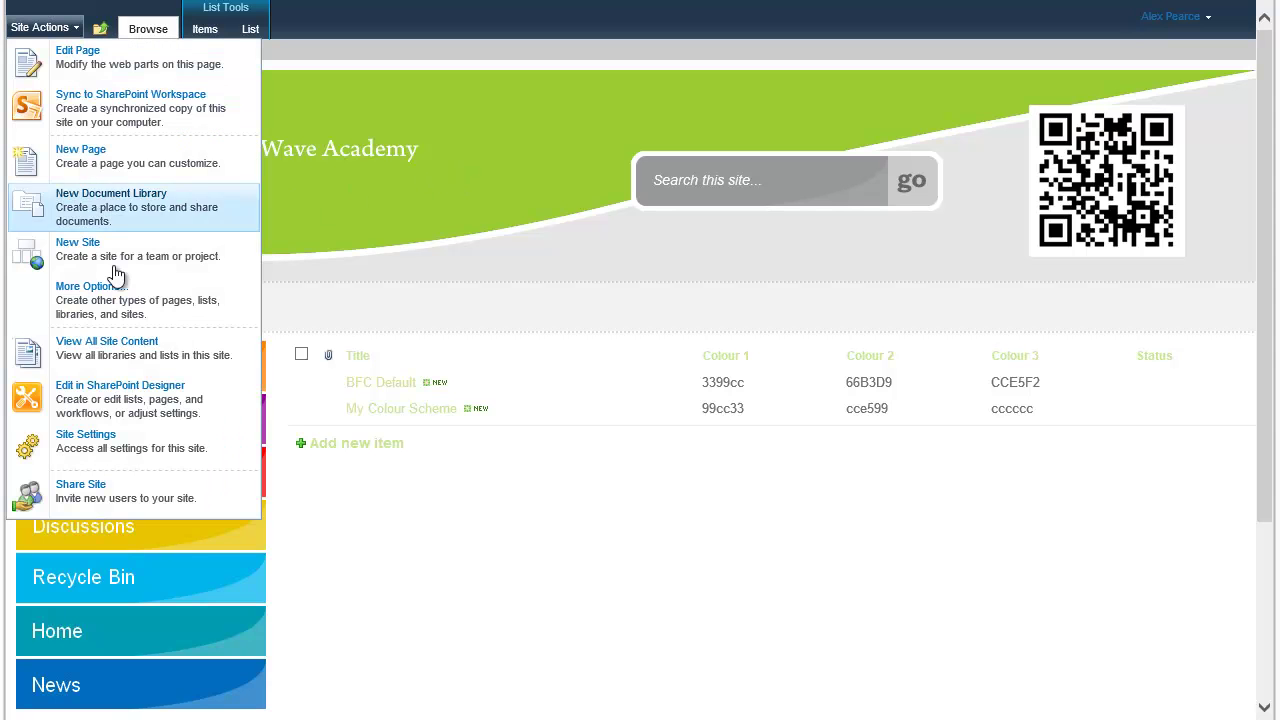
pyautogui.click(120, 358)
pyautogui.scroll(-5, 665, 370)
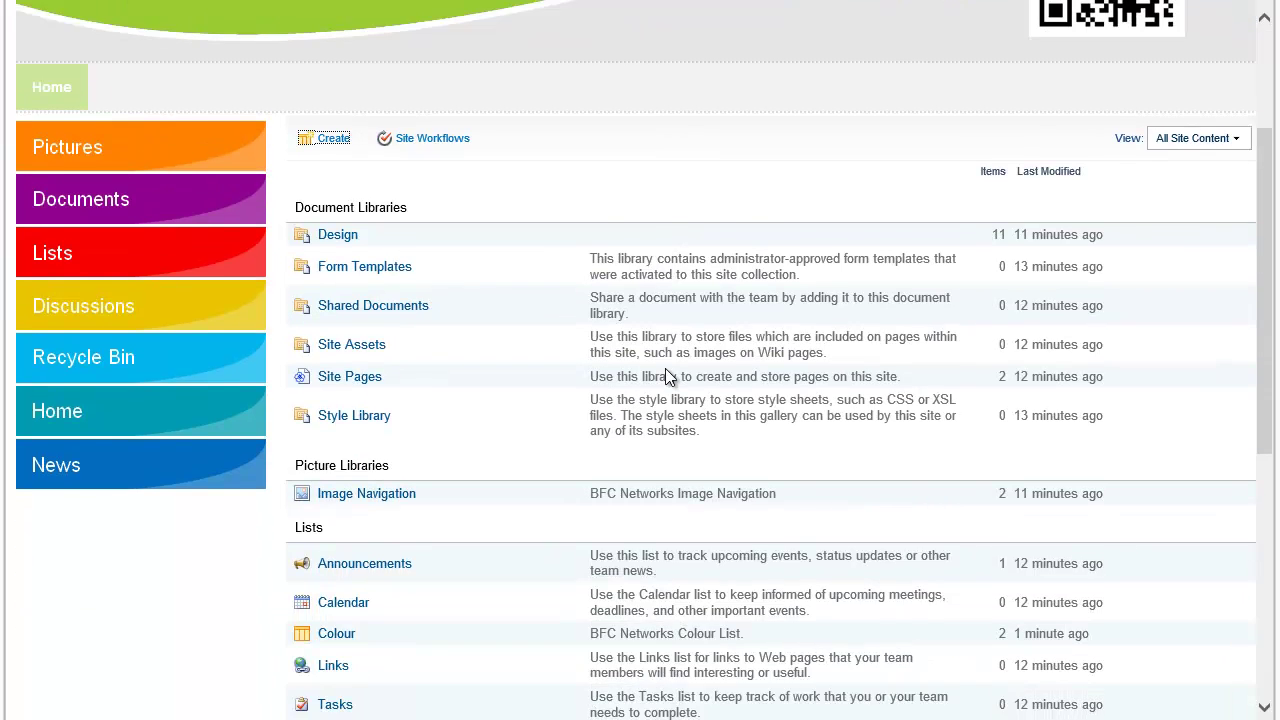
pyautogui.scroll(-2, 665, 368)
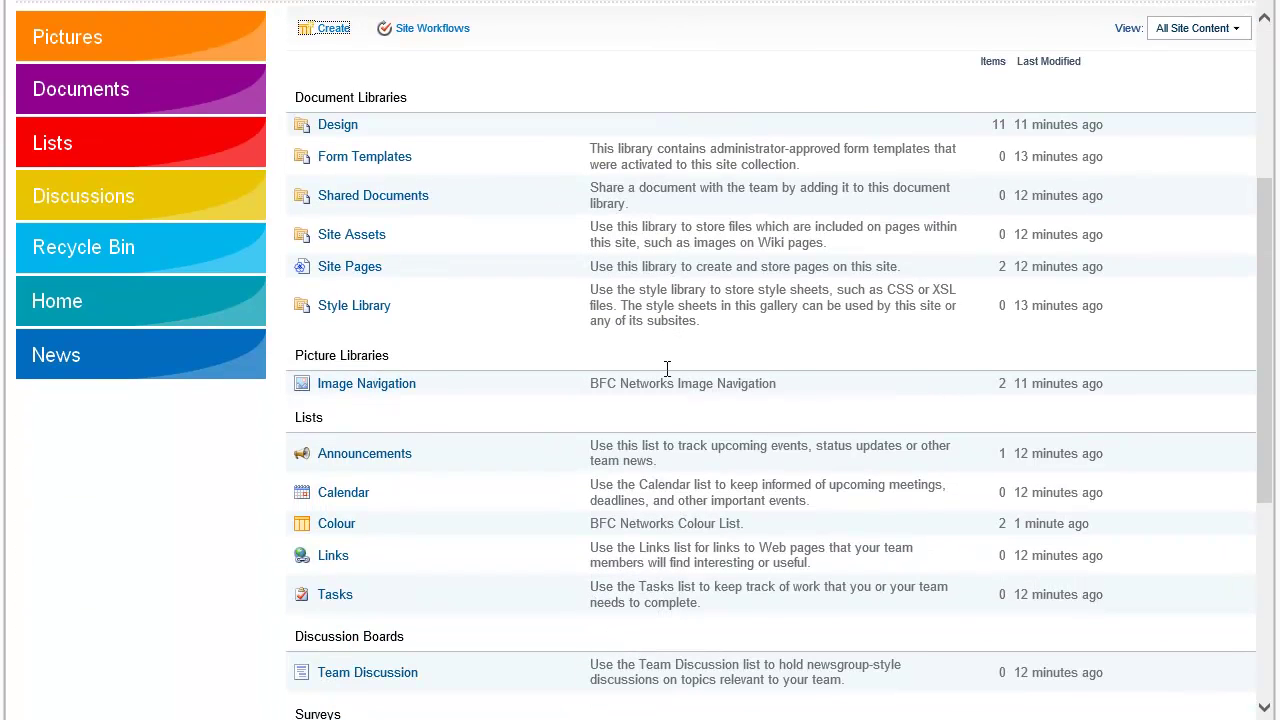
pyautogui.click(349, 130)
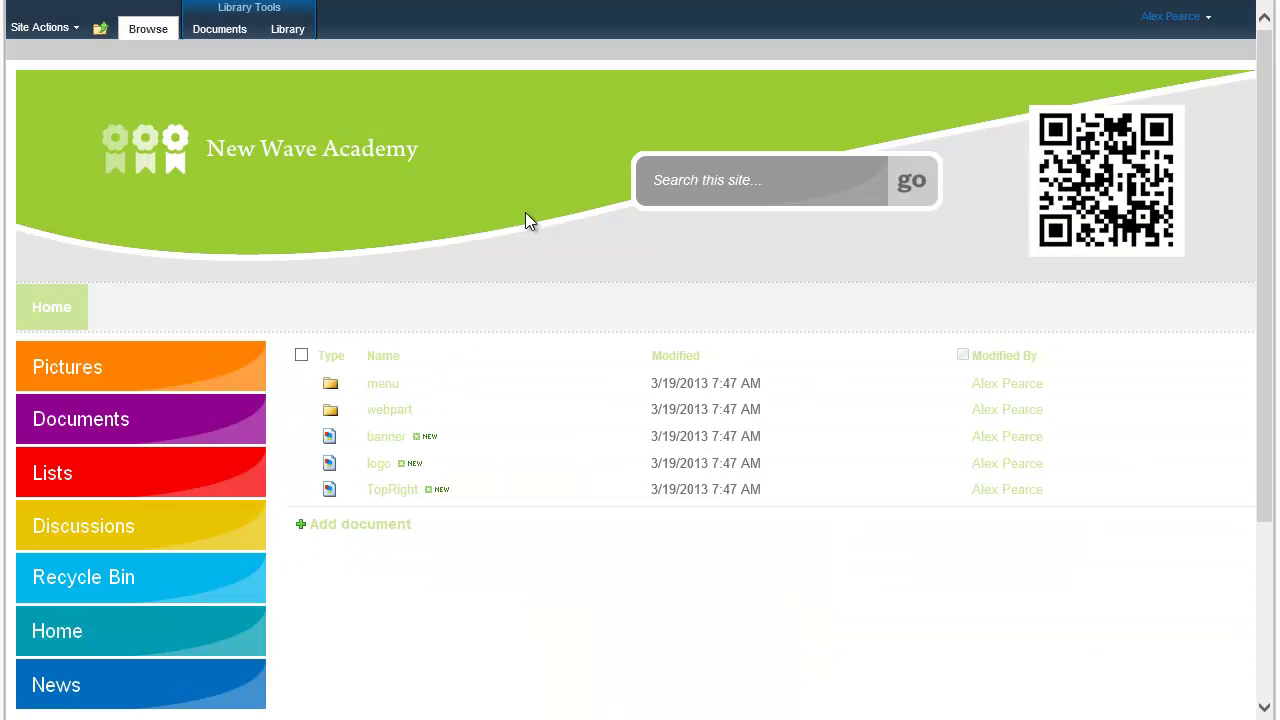
pyautogui.scroll(-2, 528, 216)
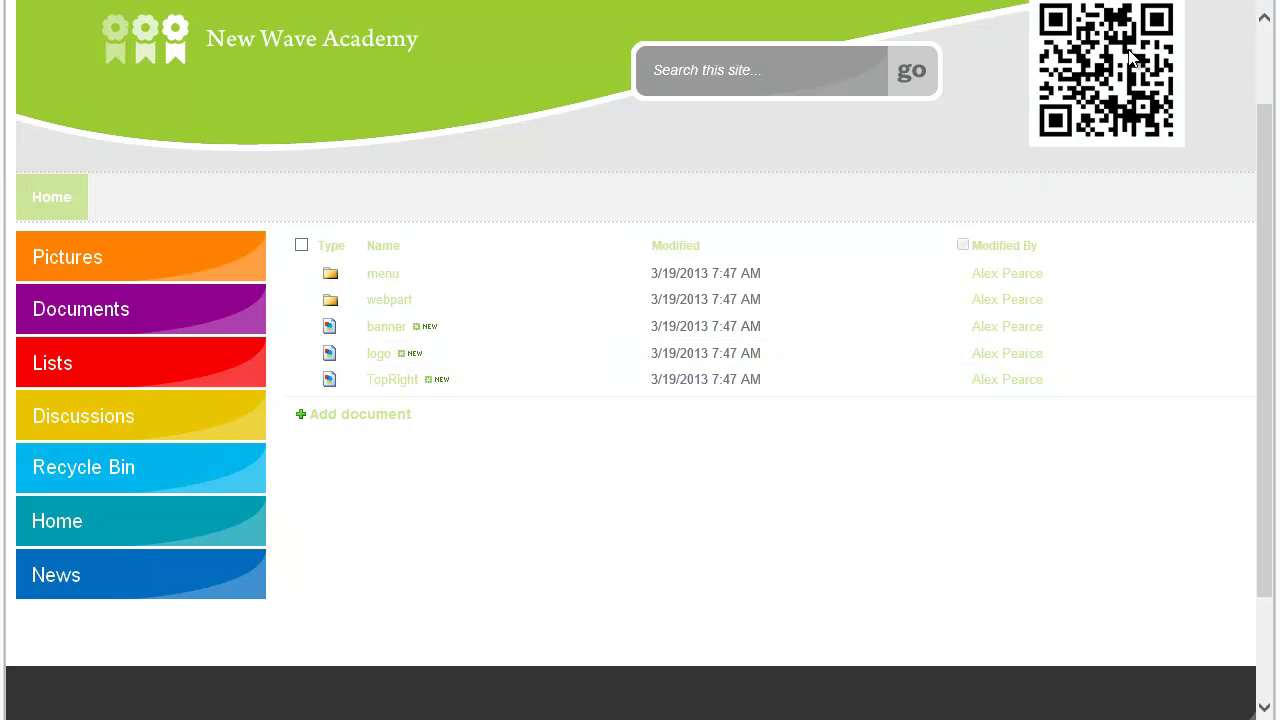
# Step: Upload logo.png from the E-ACT examples folder to the Design library
pyautogui.click(380, 416)
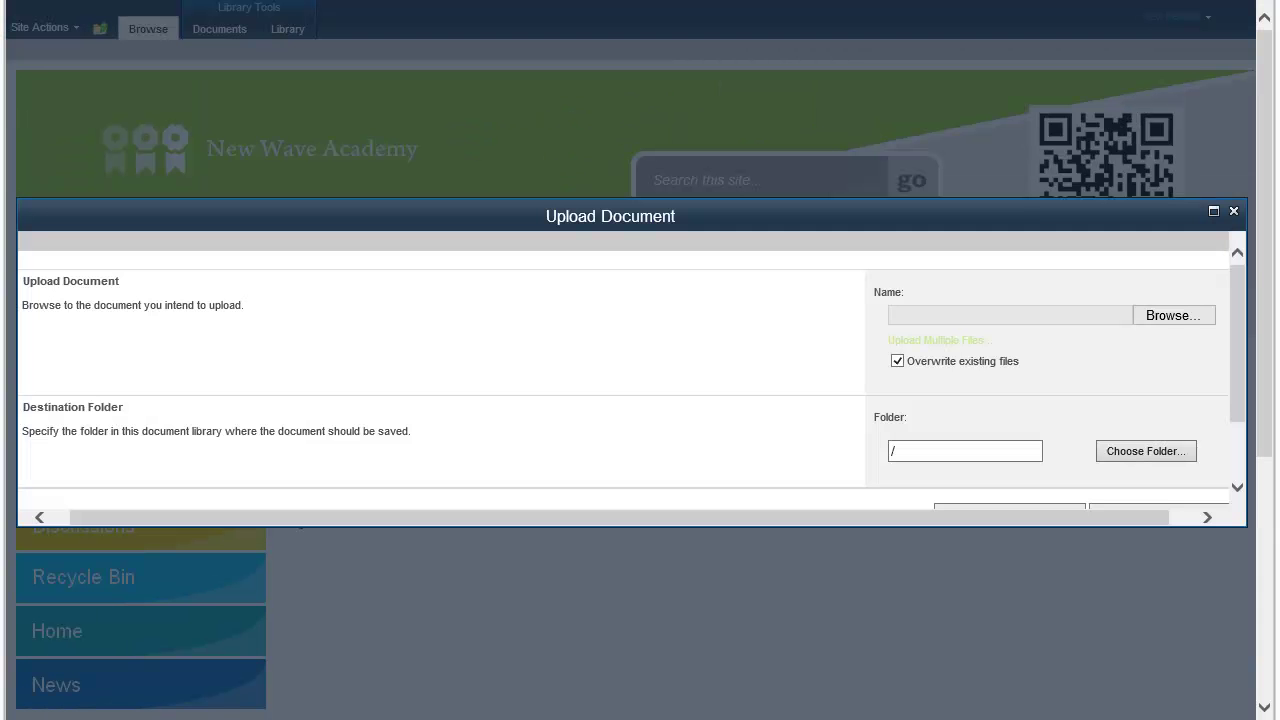
pyautogui.click(1190, 318)
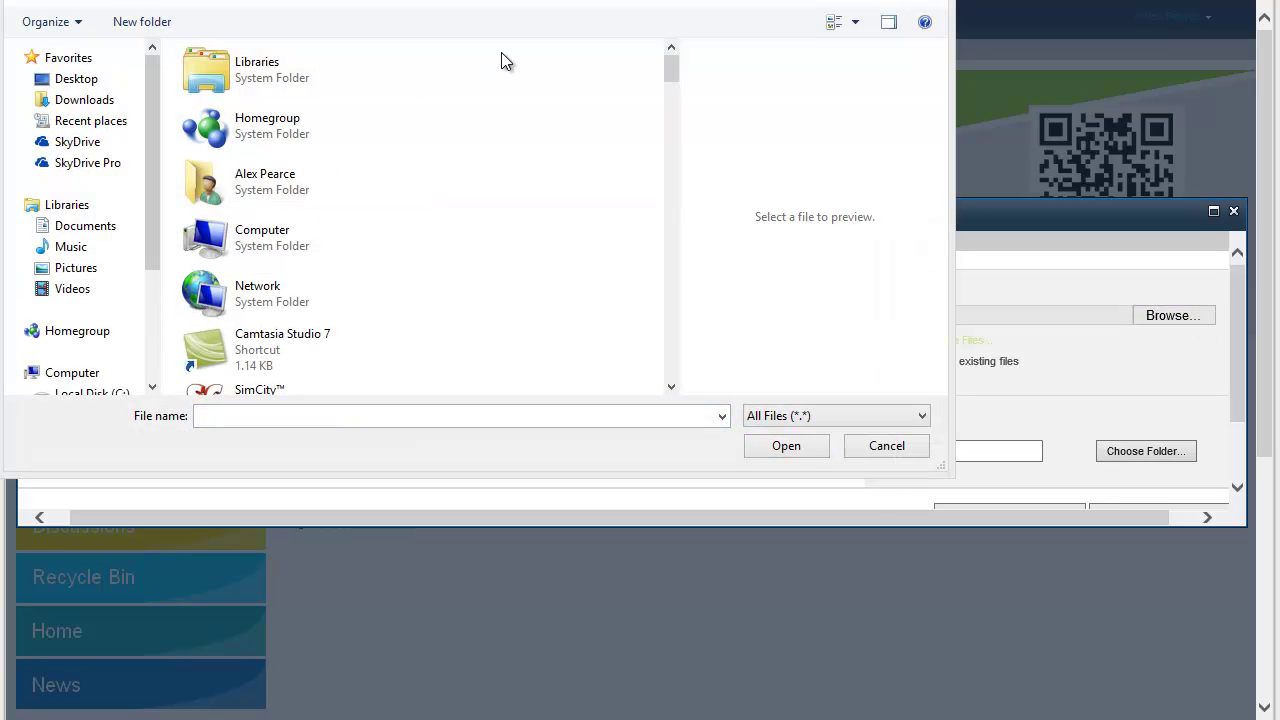
pyautogui.click(308, 414)
pyautogui.write('I:\\Users\\Alex\\SkyDrive\\EPC Networks\\EPC Products\\Branding\\Examples\\E-ACT')
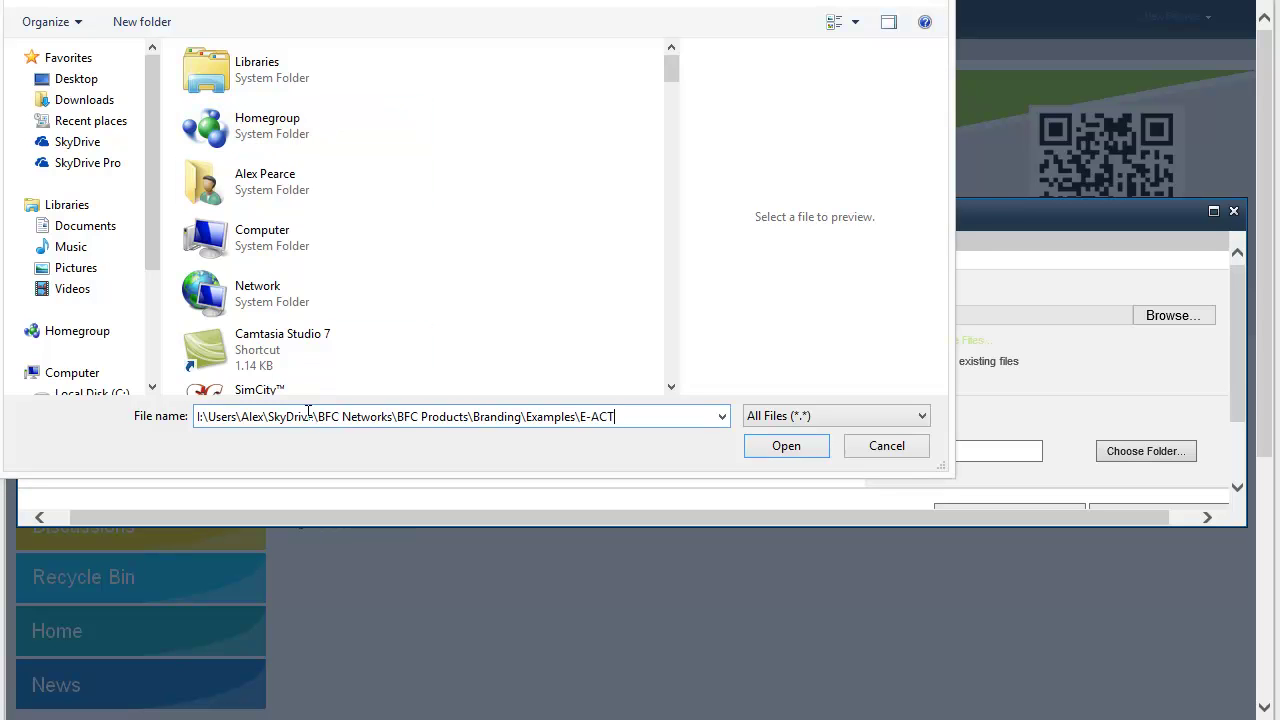
pyautogui.press('Return')
pyautogui.doubleClick(257, 82)
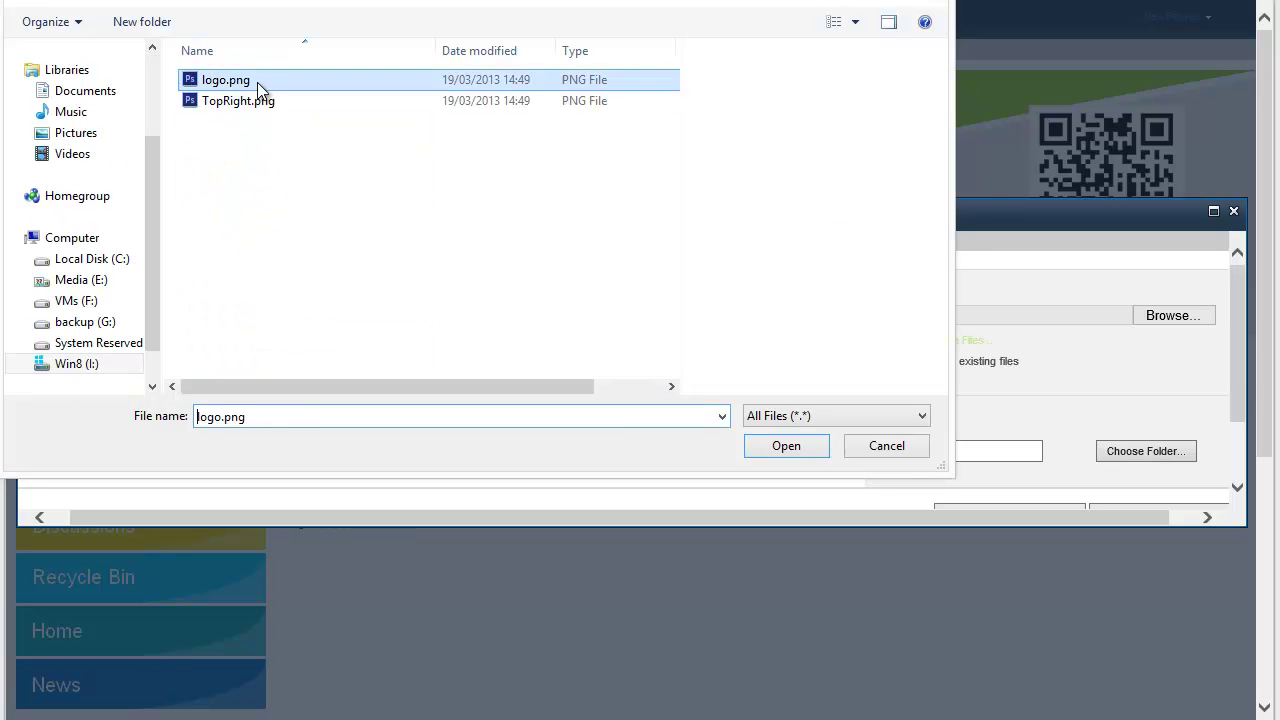
pyautogui.click(1005, 506)
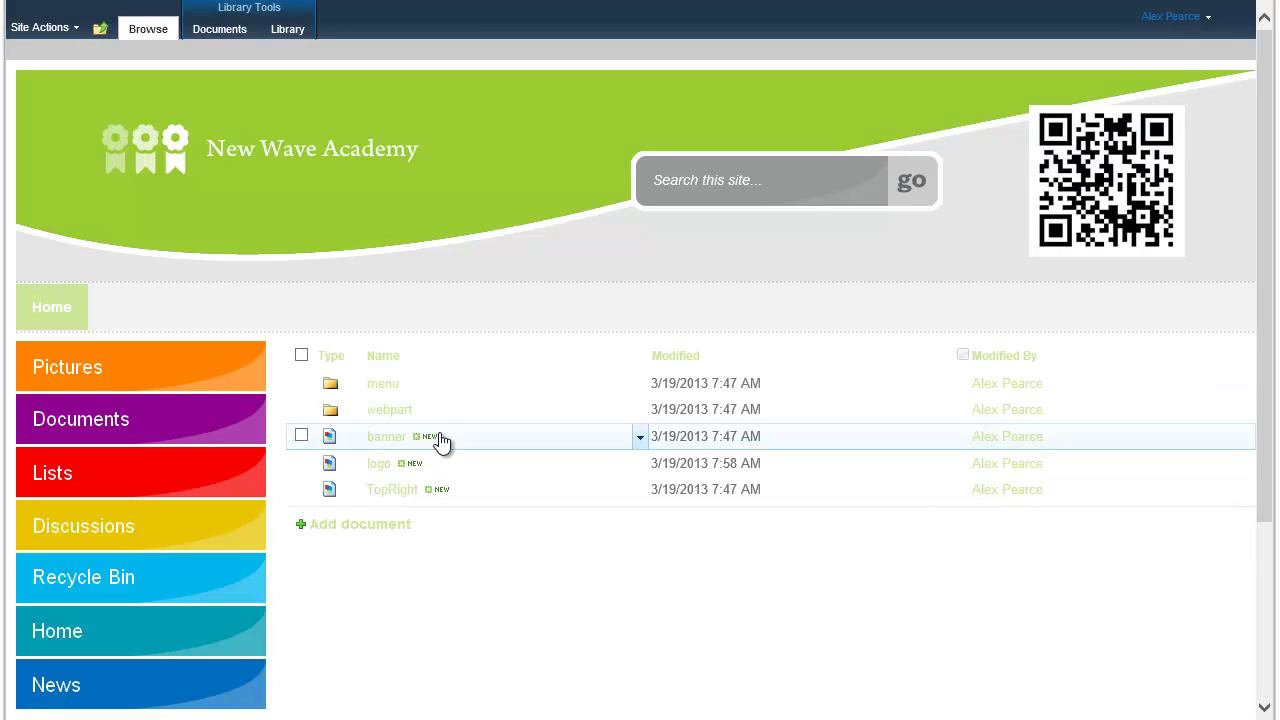
# Step: Upload TopRight.png, then refresh the home page to show the new header images
pyautogui.click(363, 526)
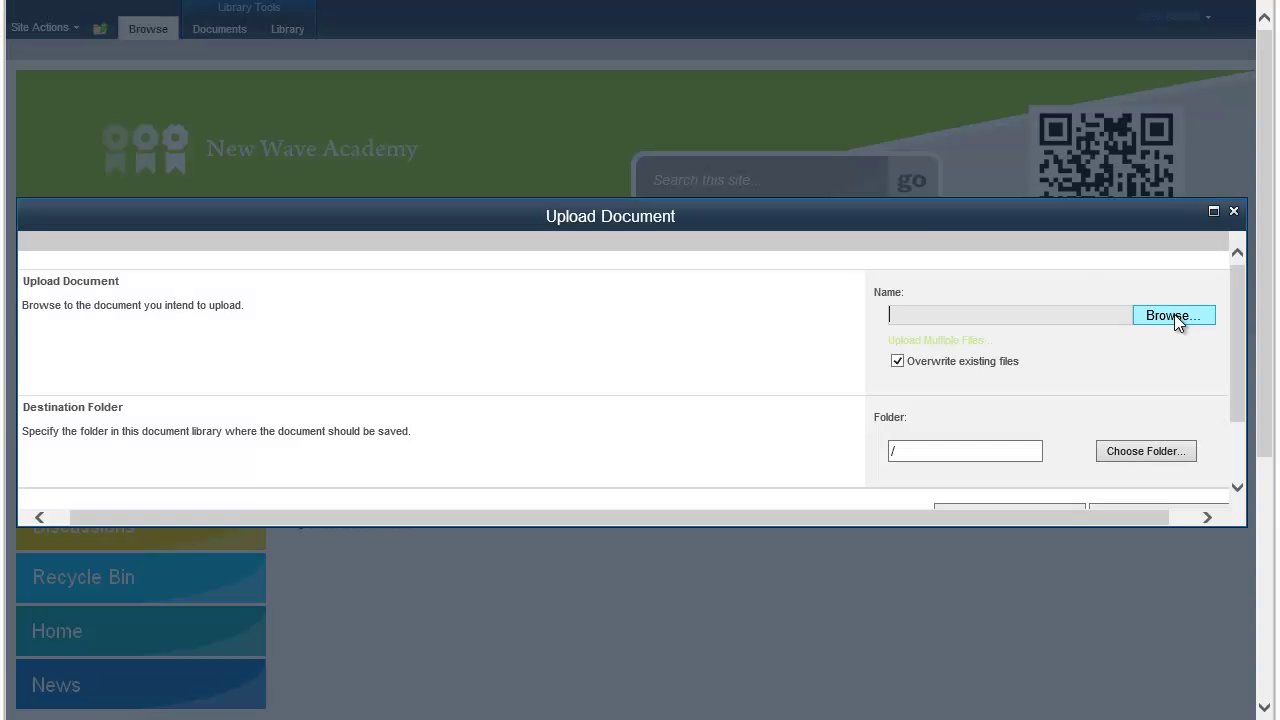
pyautogui.click(1174, 314)
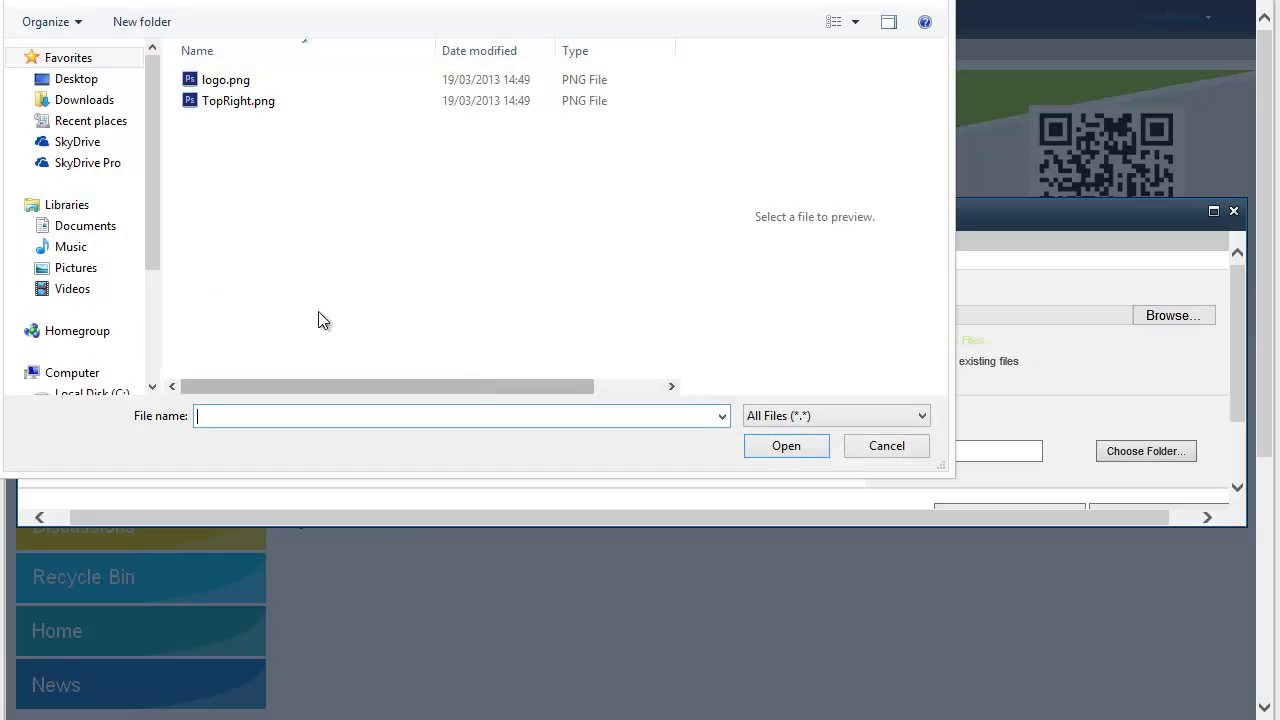
pyautogui.doubleClick(239, 101)
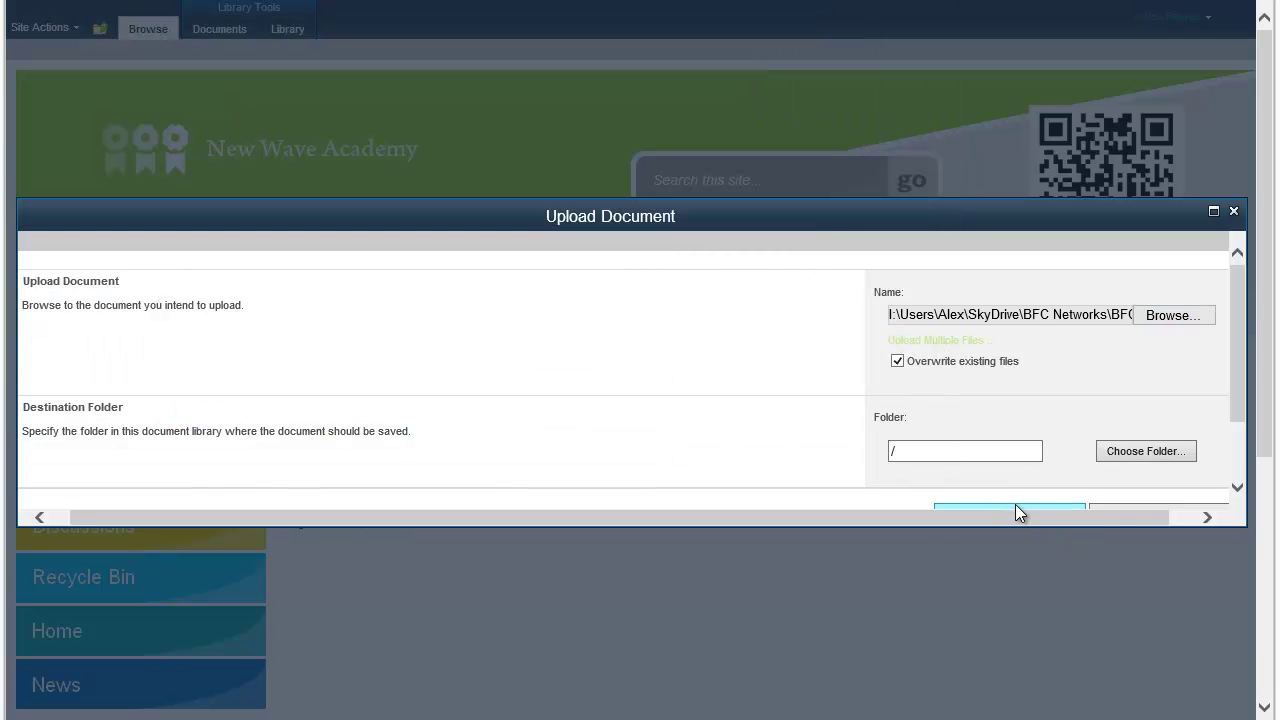
pyautogui.click(1015, 507)
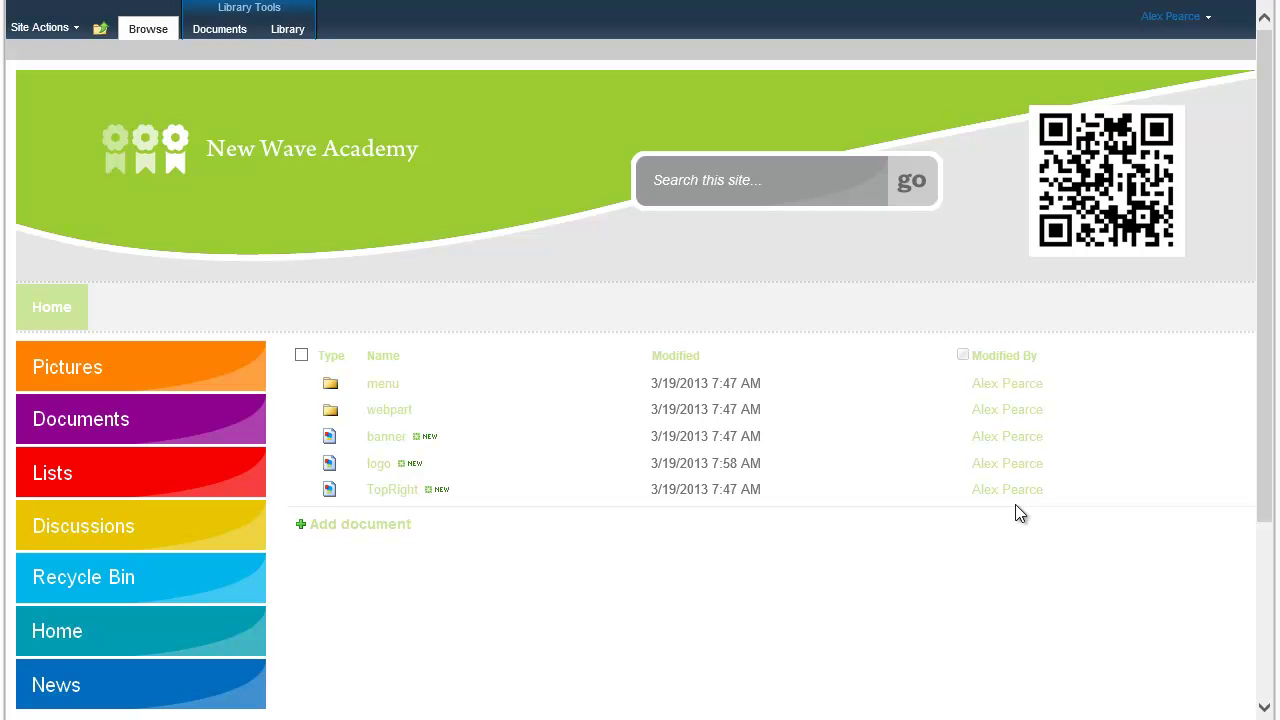
pyautogui.click(262, 171)
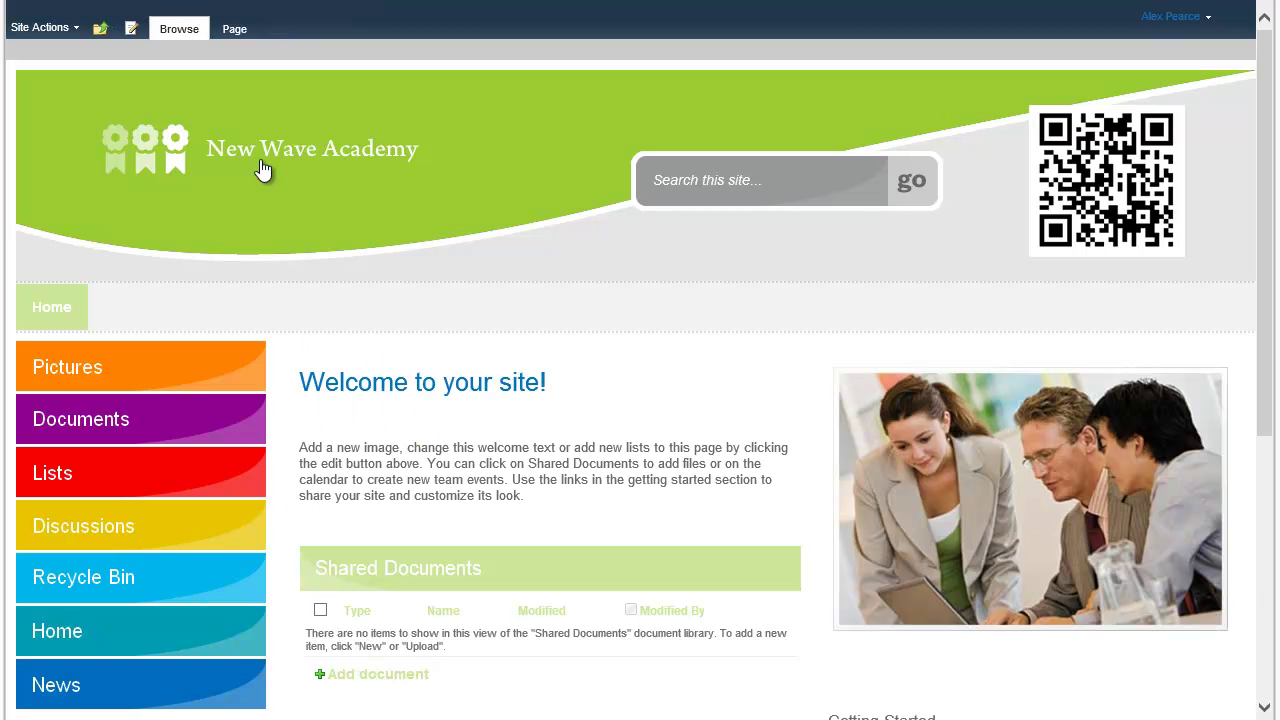
pyautogui.click(262, 171)
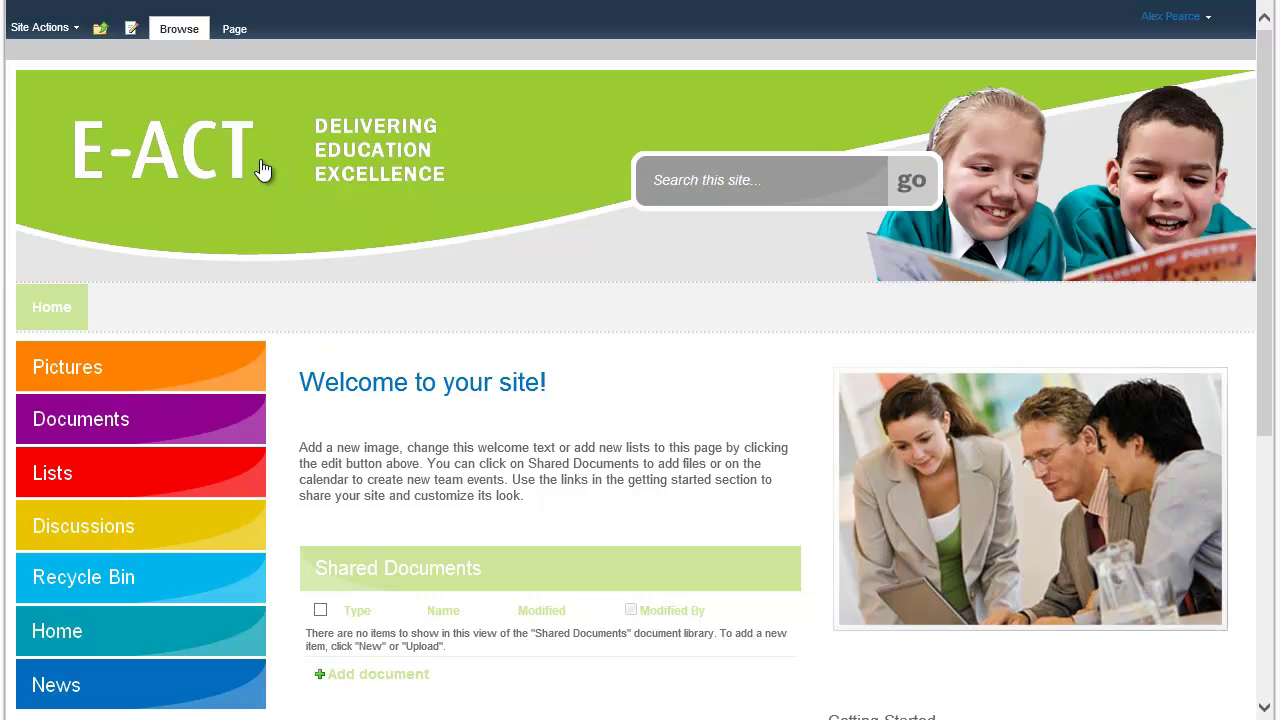